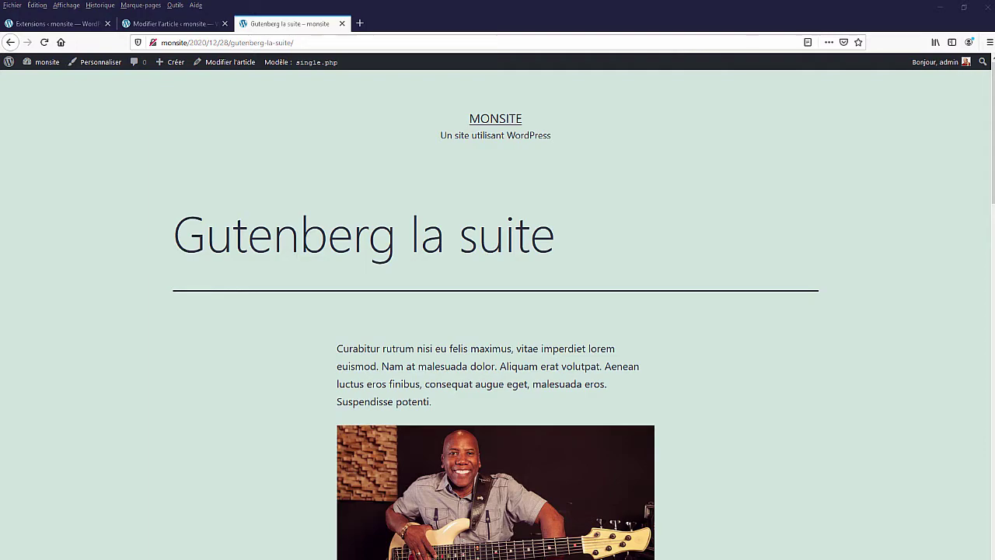
Review the published article, and check the link settings of its first and second images in the post editor
scroll(497, 374, down, 5)
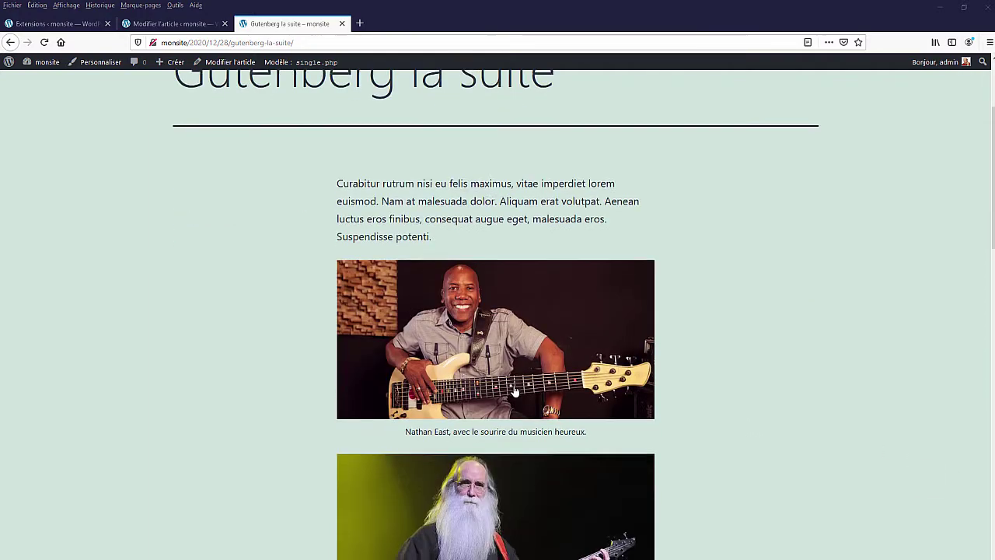
scroll(509, 383, up, 5)
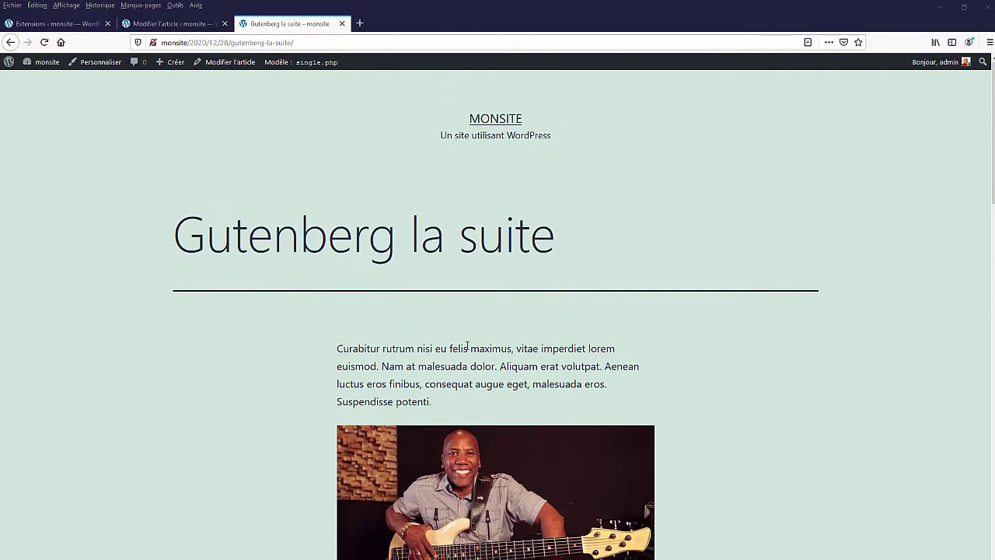
scroll(467, 346, down, 4)
scroll(467, 346, up, 4)
click(171, 23)
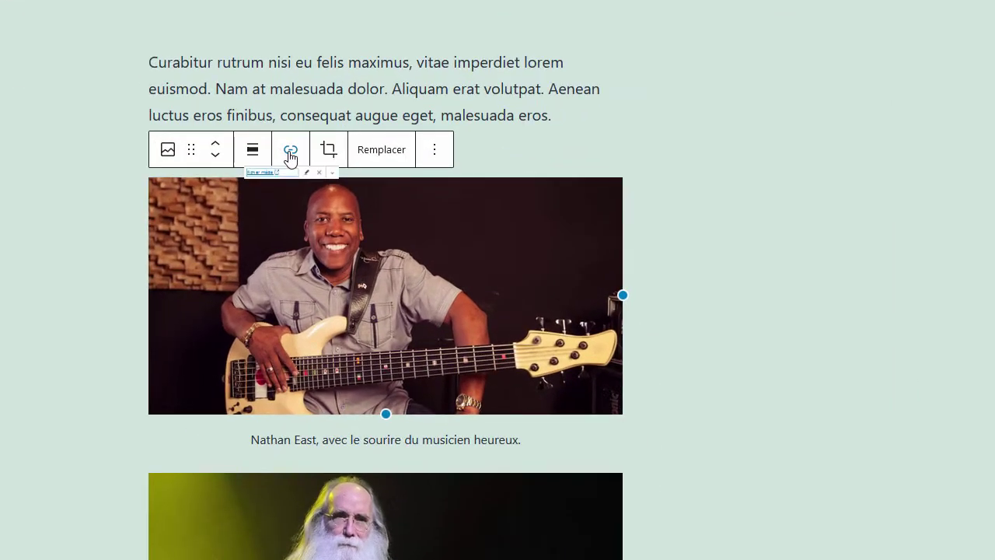
click(358, 192)
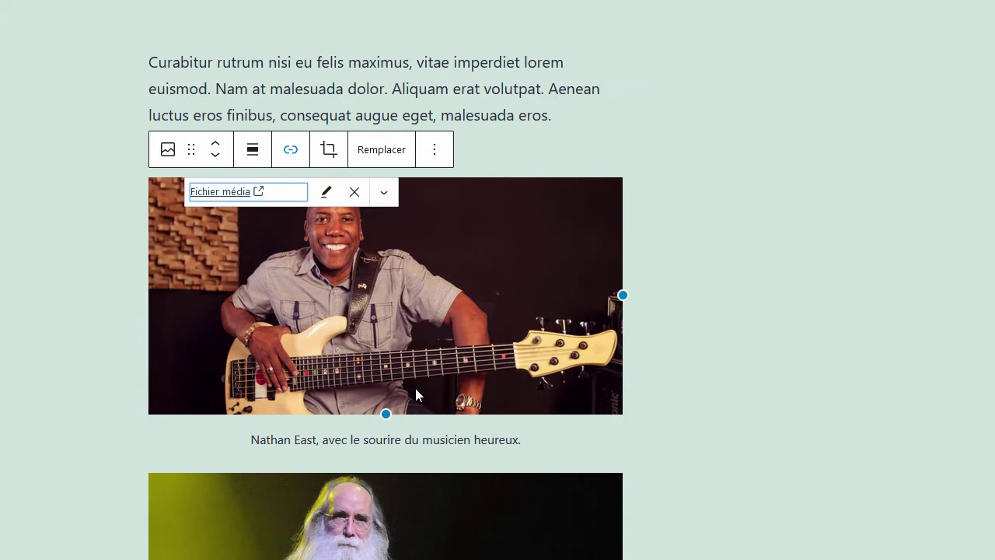
scroll(415, 393, down, 3)
click(435, 365)
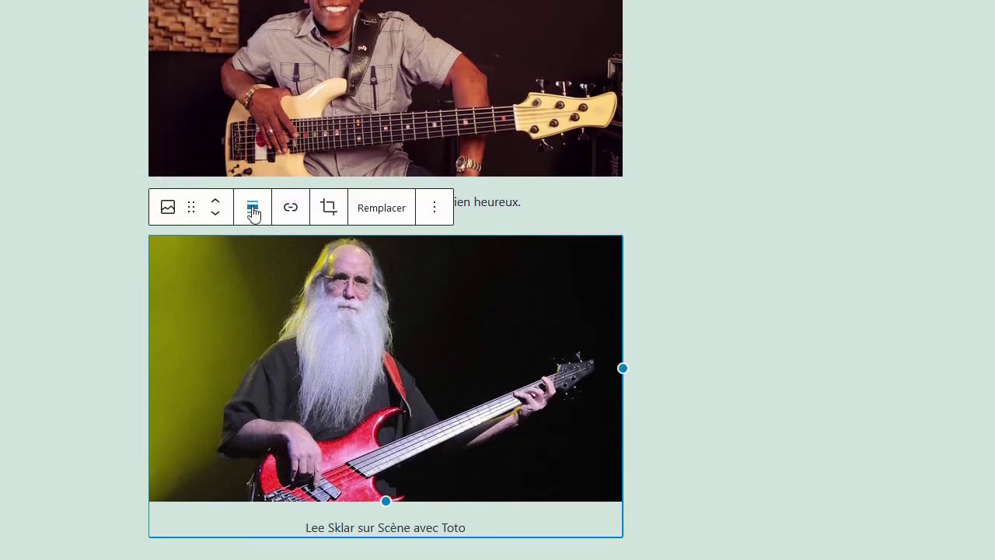
click(290, 210)
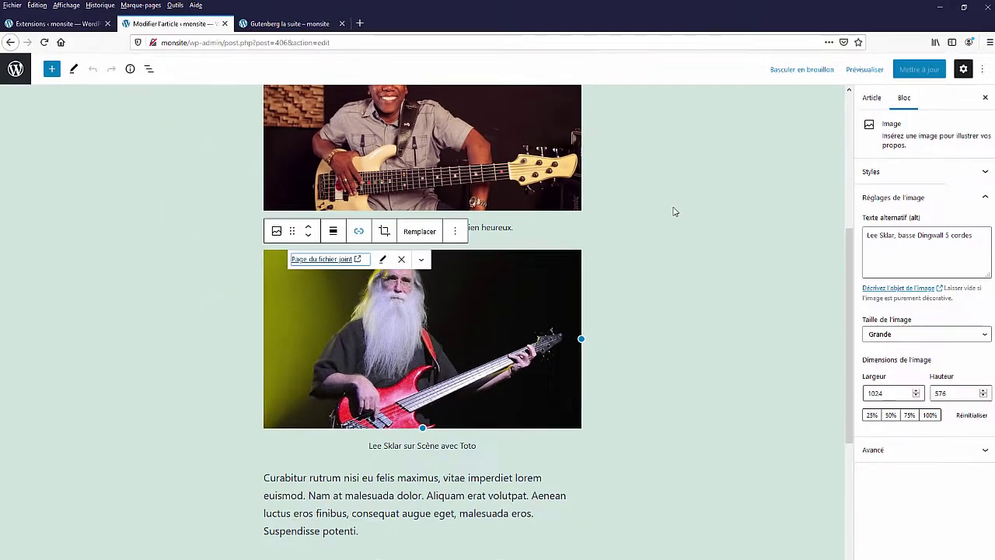
View the current template details on the published article and look over the list of installed extensions
scroll(759, 190, up, 3)
click(267, 28)
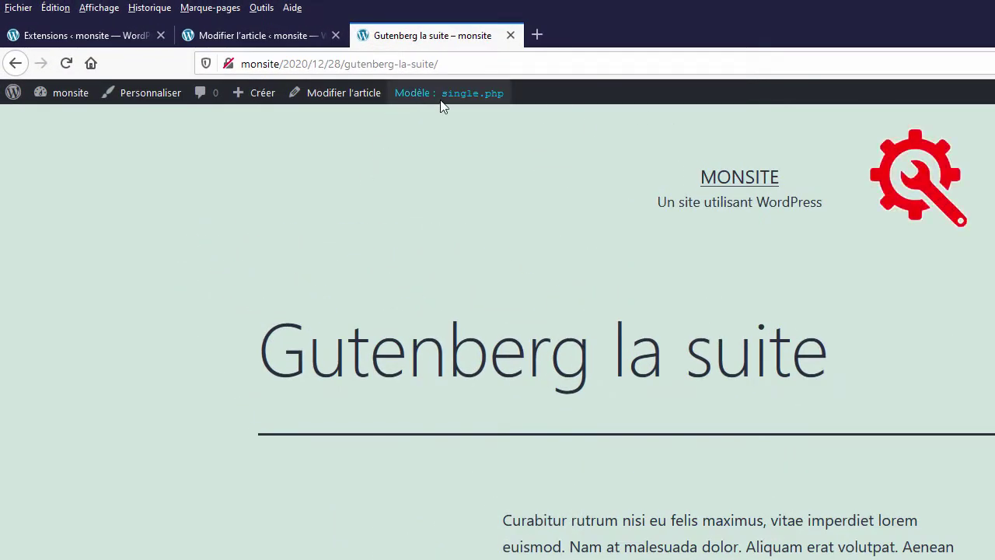
mouse_move(477, 92)
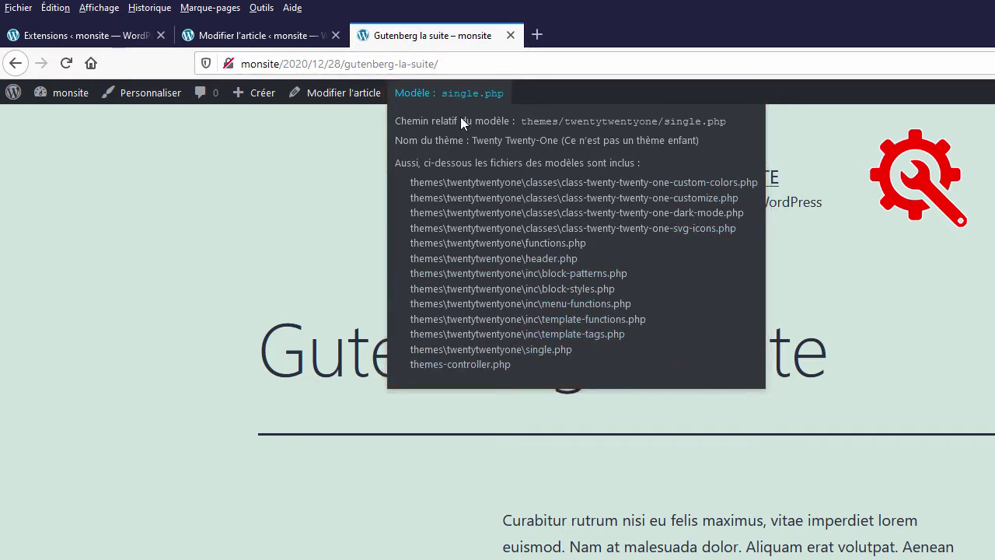
click(58, 35)
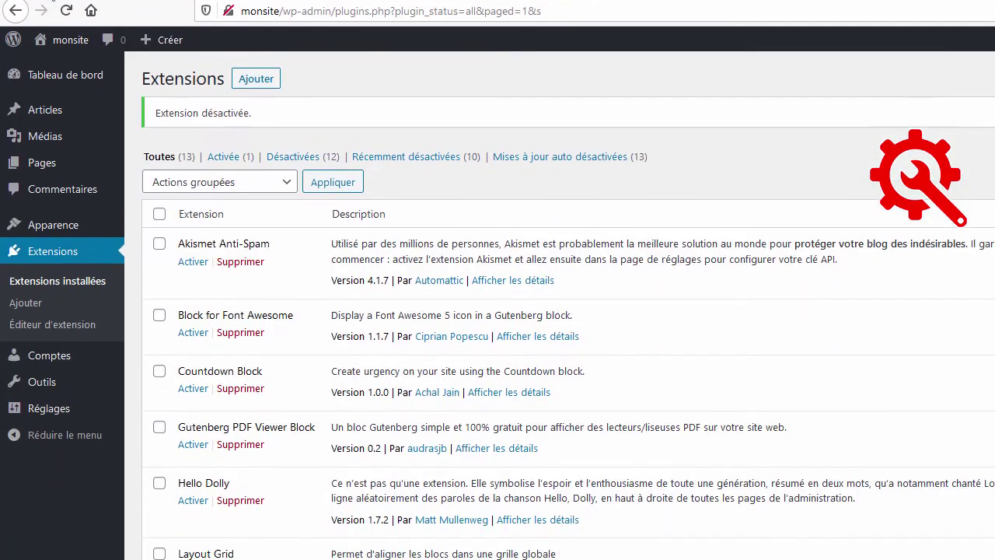
scroll(525, 421, down, 2)
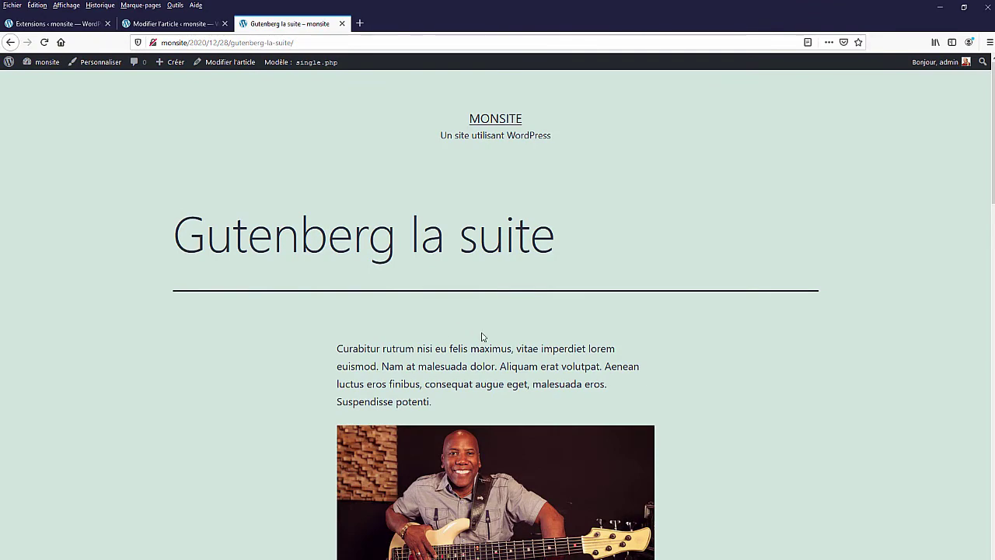
Test the image links in the published article: open the first image's media file, return, and open the second image's attachment page
scroll(482, 337, down, 3)
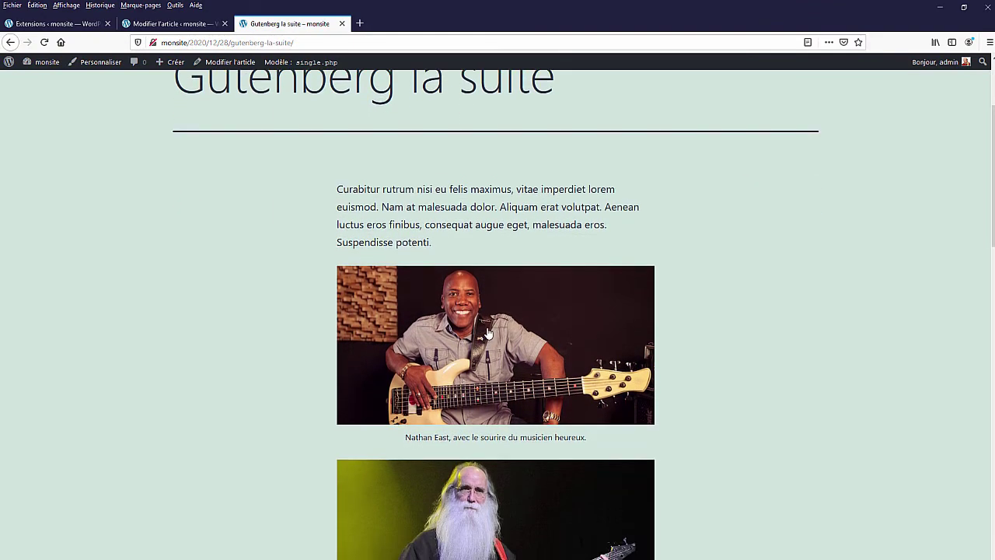
click(488, 333)
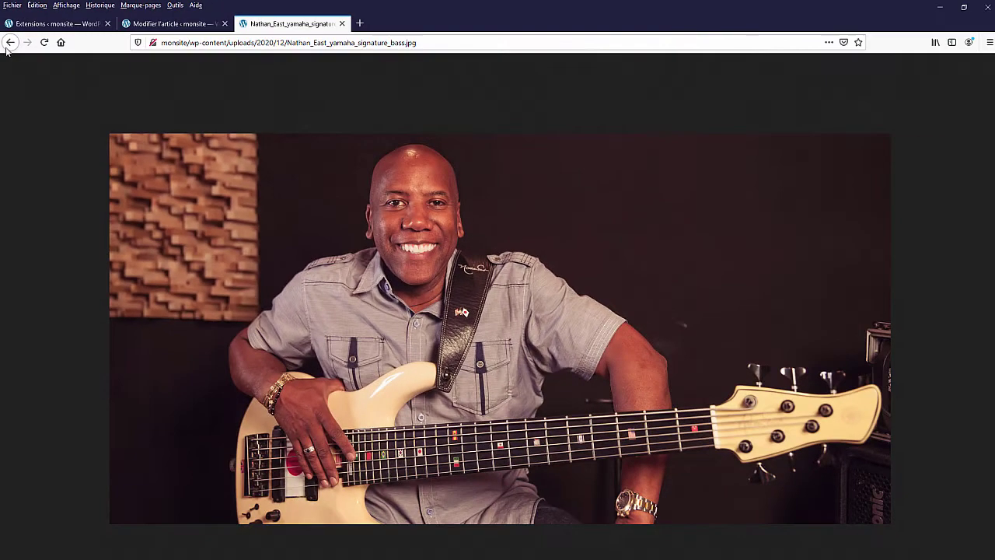
click(14, 57)
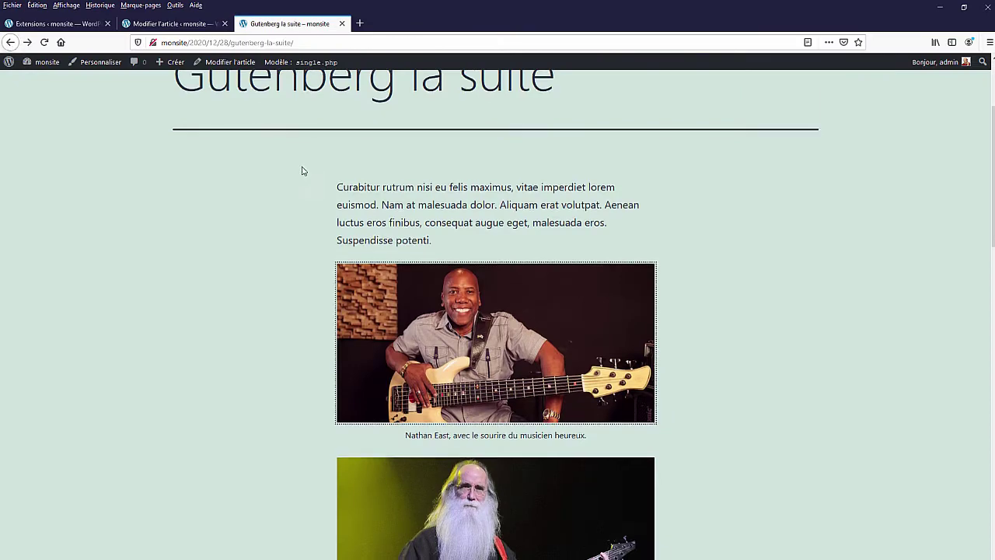
scroll(468, 233, down, 3)
click(512, 268)
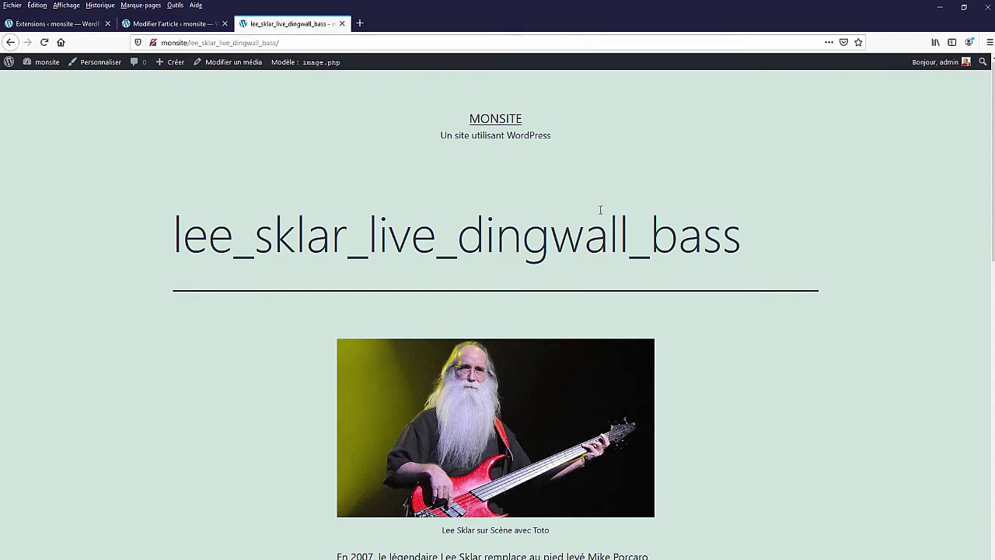
mouse_move(308, 62)
Activate the Simple Lightbox extension from the installed extensions
click(56, 24)
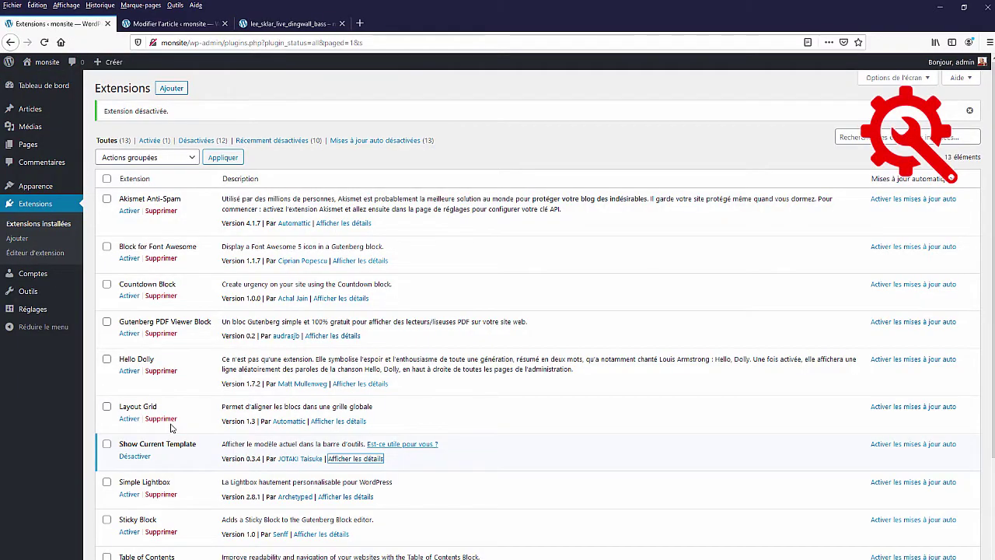
scroll(150, 363, down, 2)
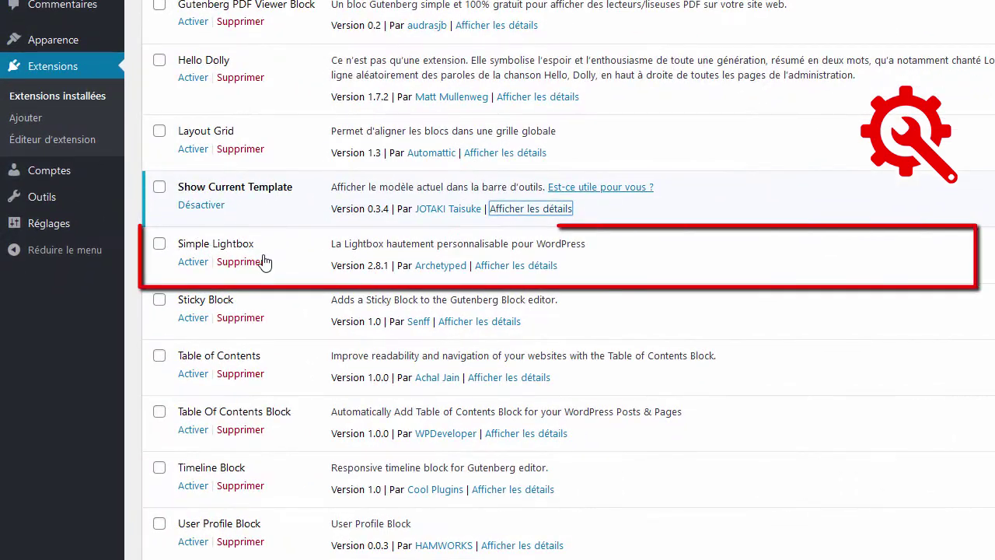
click(204, 262)
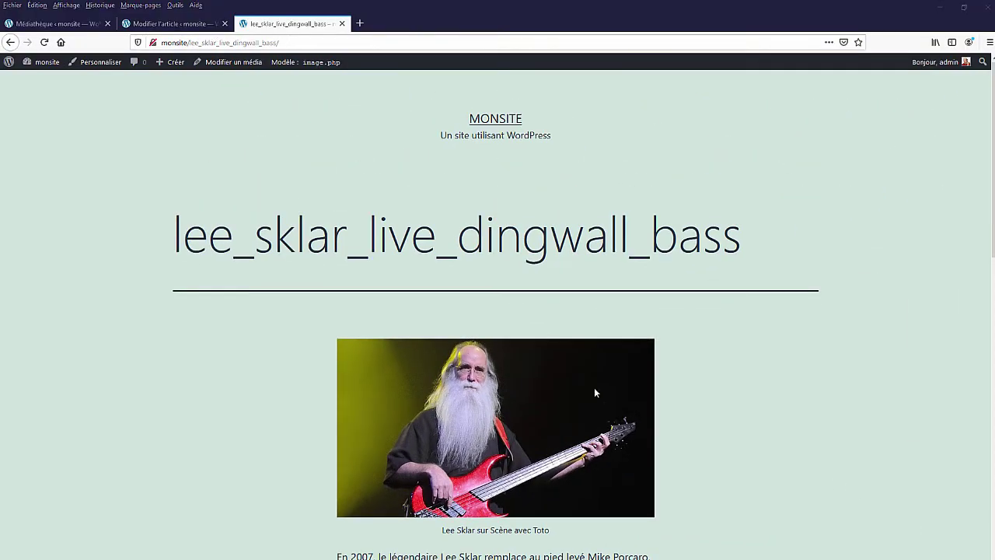
Return to the published article, open the first image in the lightbox, toggle its slideshow, and close it
click(10, 42)
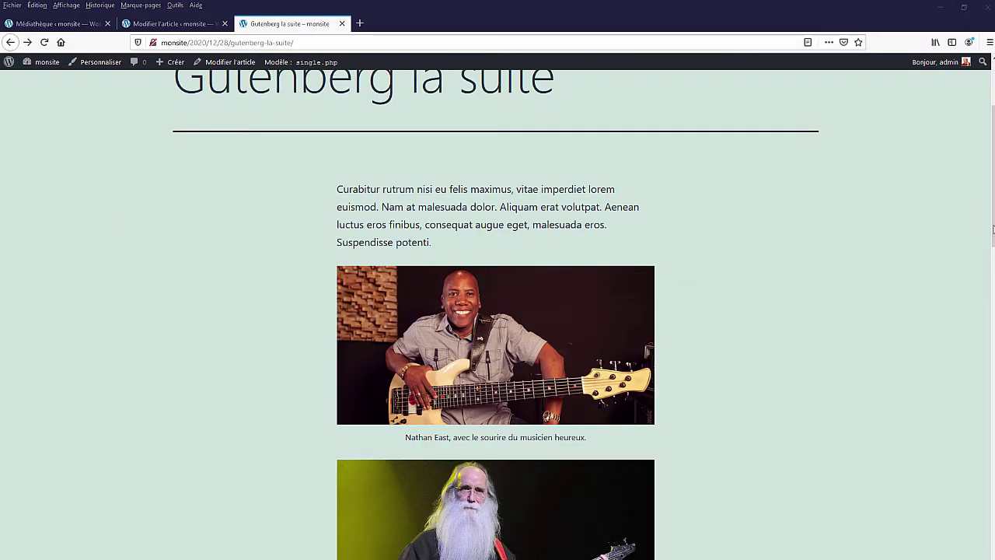
scroll(993, 227, up, 3)
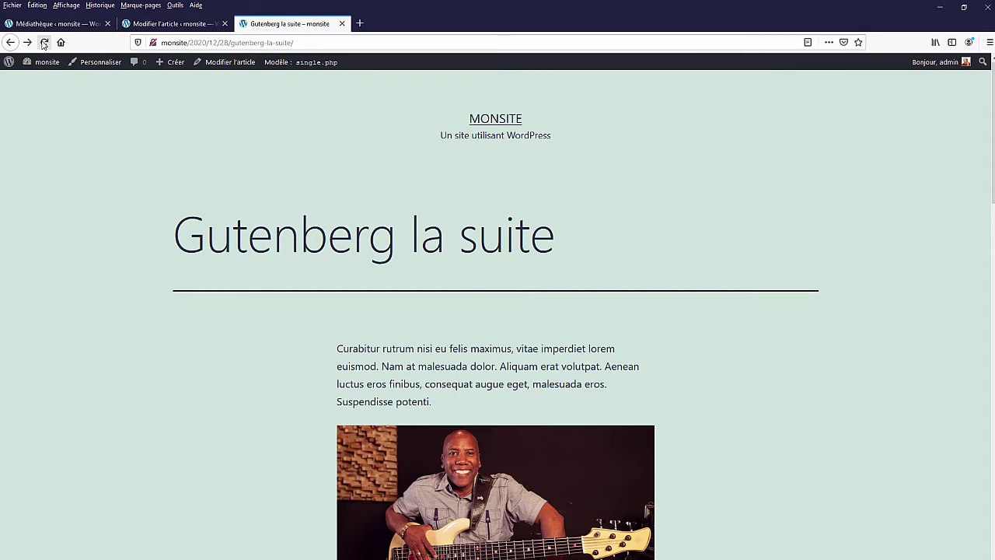
scroll(516, 374, down, 5)
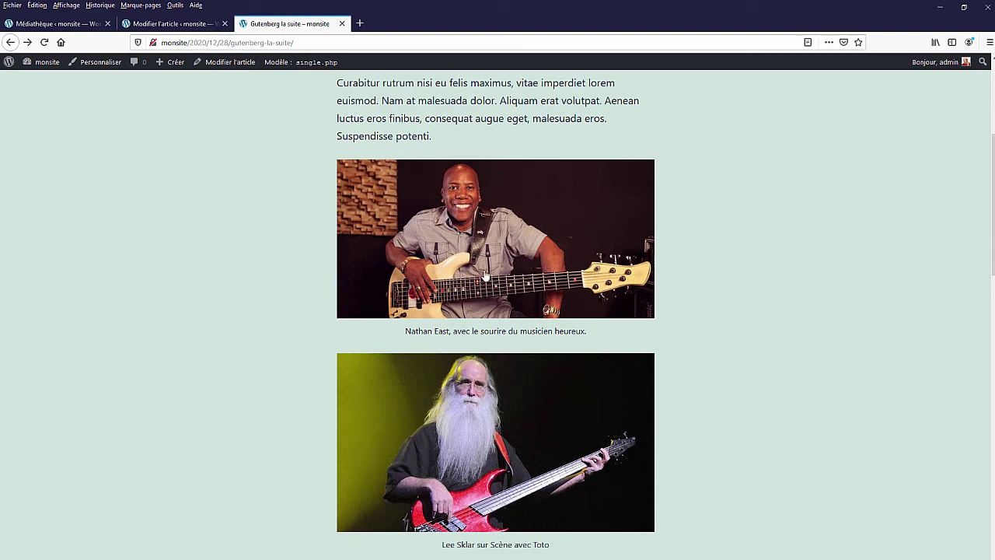
click(483, 244)
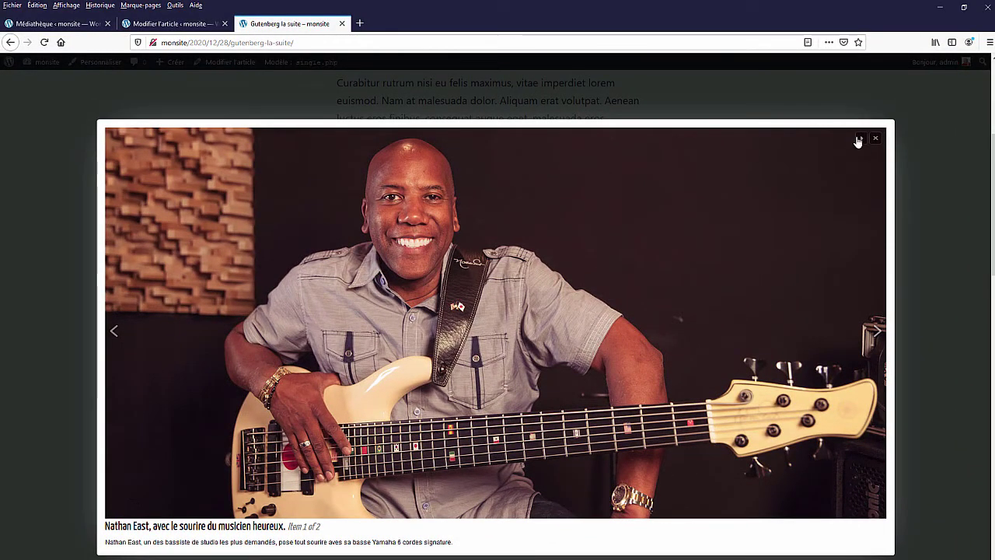
click(861, 140)
click(945, 136)
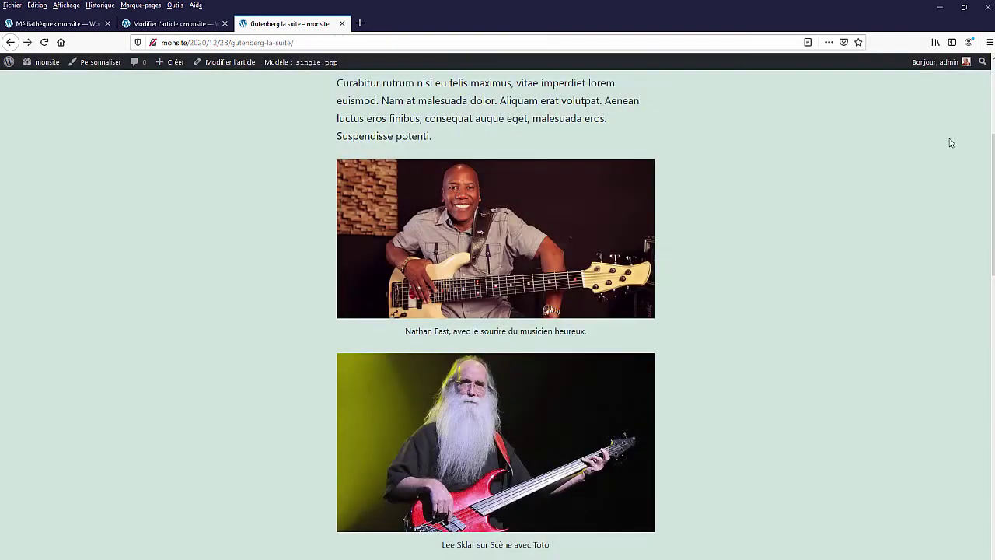
Highlight the first image's alternative text in its media library details and in the post editor's image settings
scroll(989, 171, up, 1)
scroll(981, 132, up, 3)
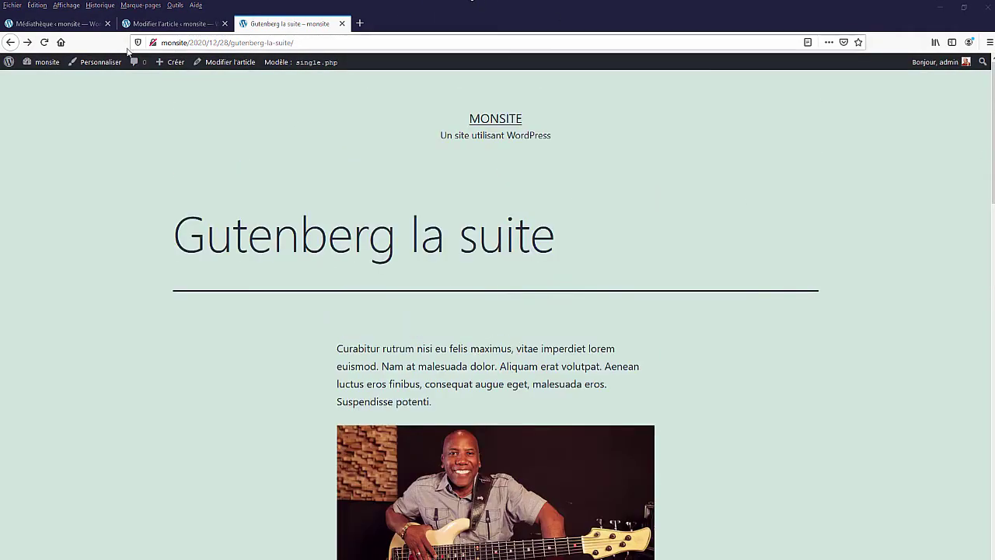
click(50, 24)
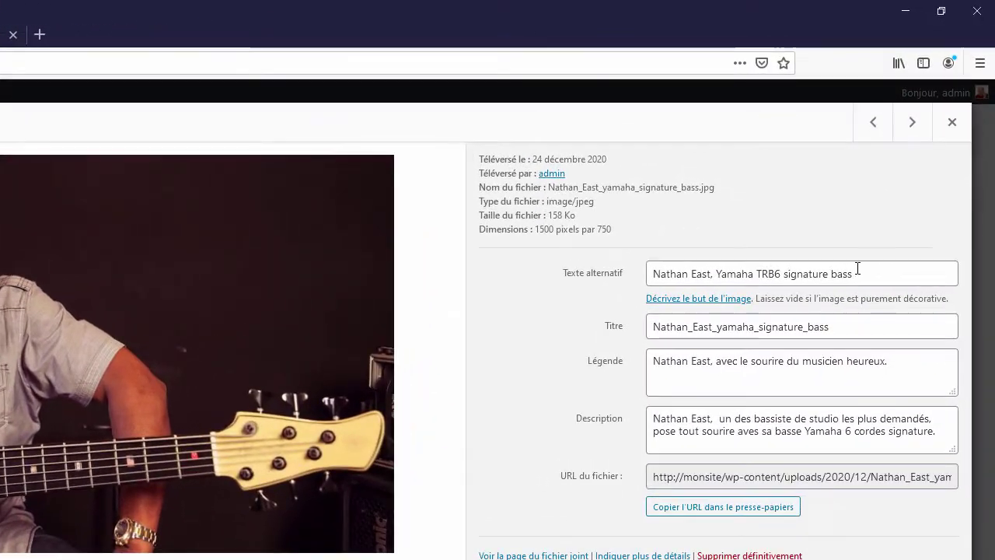
click(896, 240)
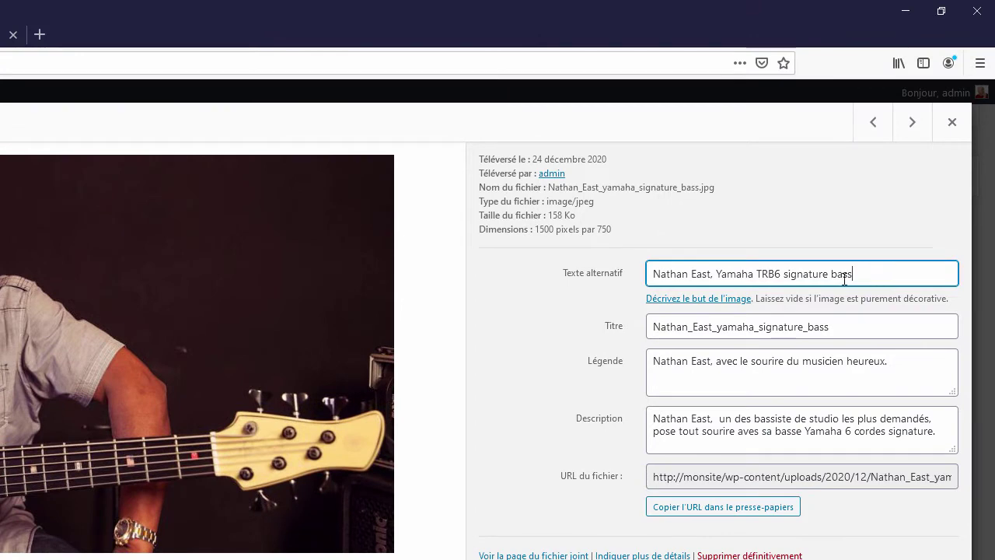
drag(871, 238, 721, 233)
drag(678, 270, 615, 266)
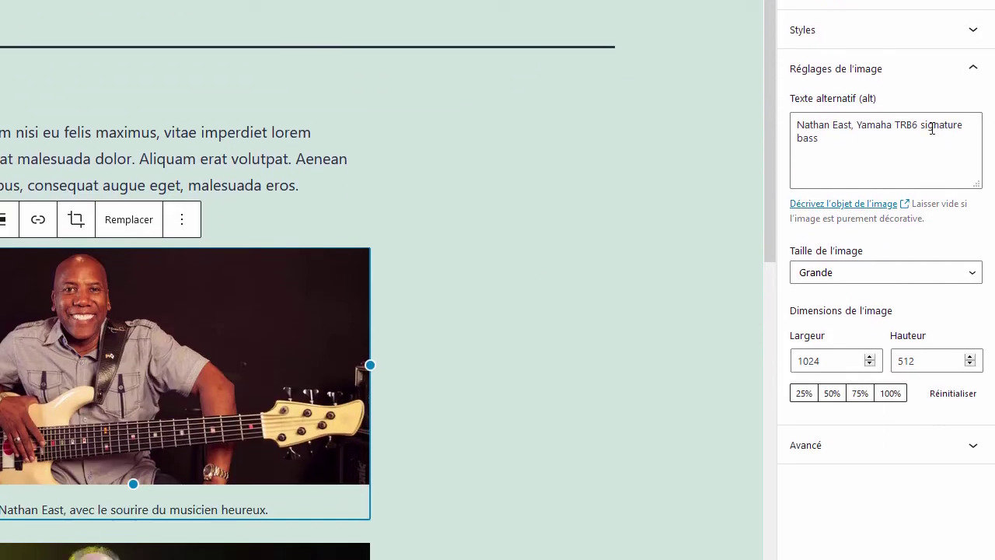
click(826, 141)
drag(821, 140, 788, 120)
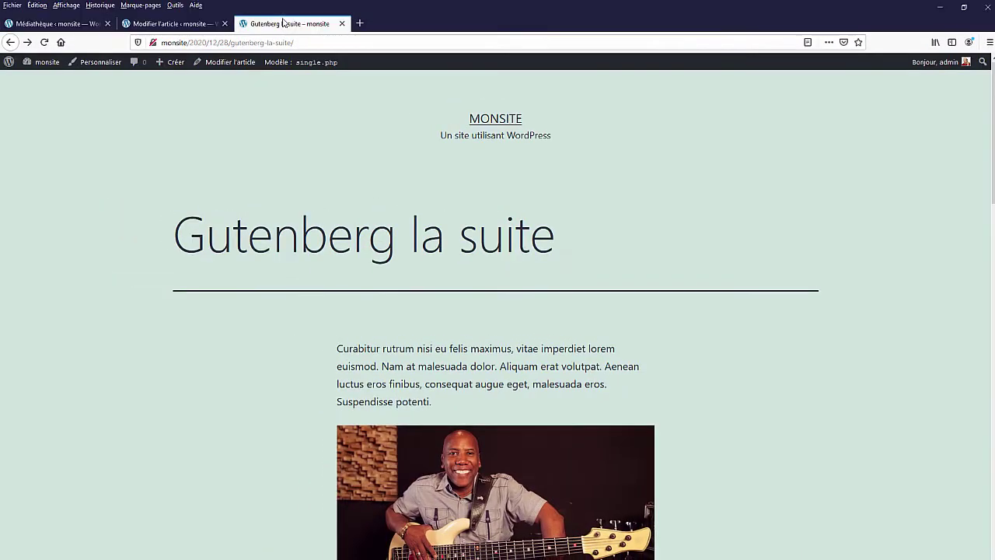
Inspect the first image of the published article in the browser's code inspector
scroll(412, 230, down, 1)
scroll(412, 230, down, 3)
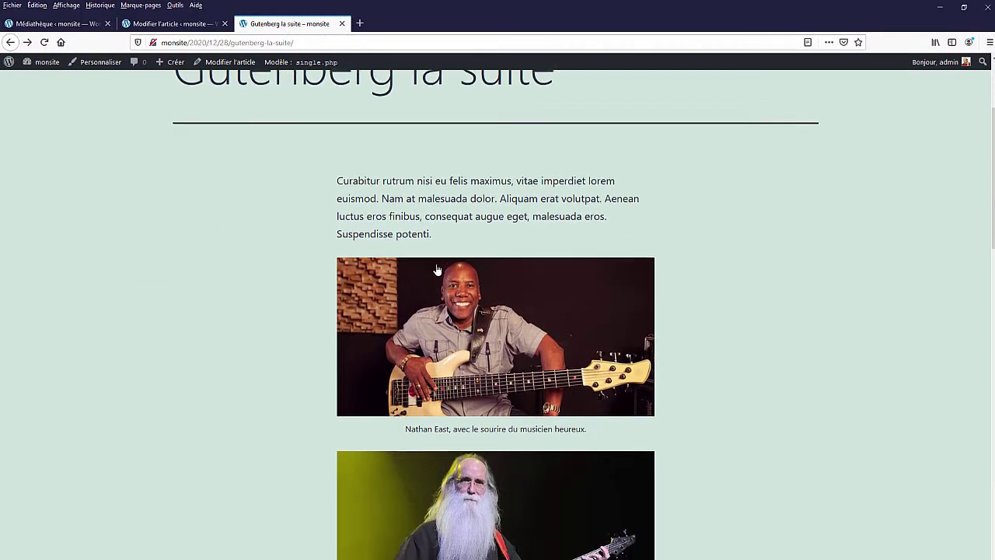
click(501, 214)
right_click(501, 214)
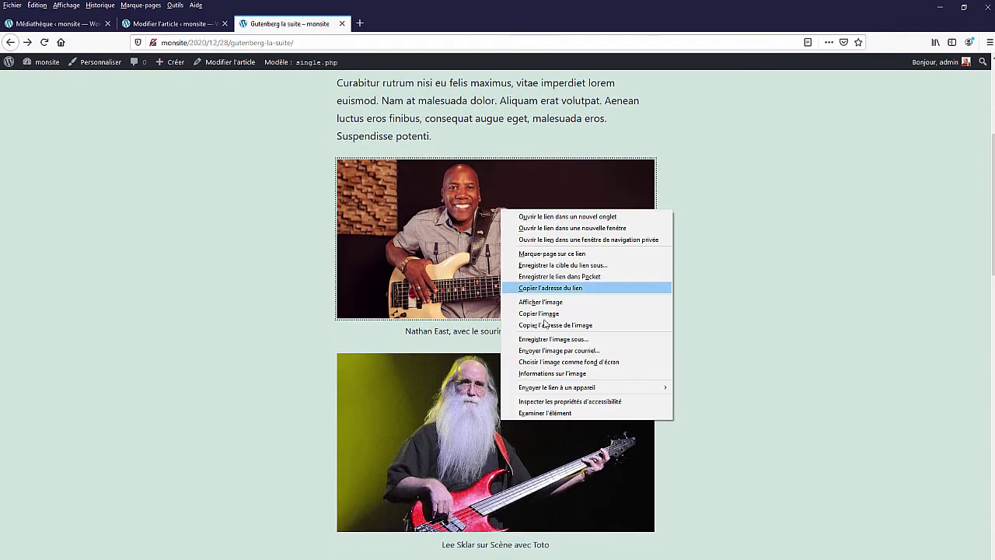
click(538, 412)
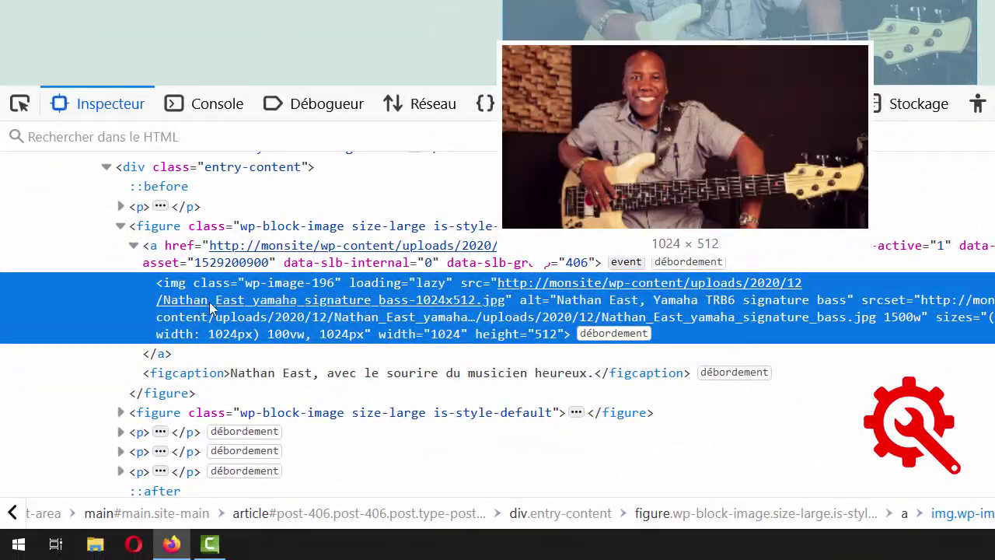
Open the img node for HTML editing and isolate its alt attribute with blank lines before and after it
right_click(154, 450)
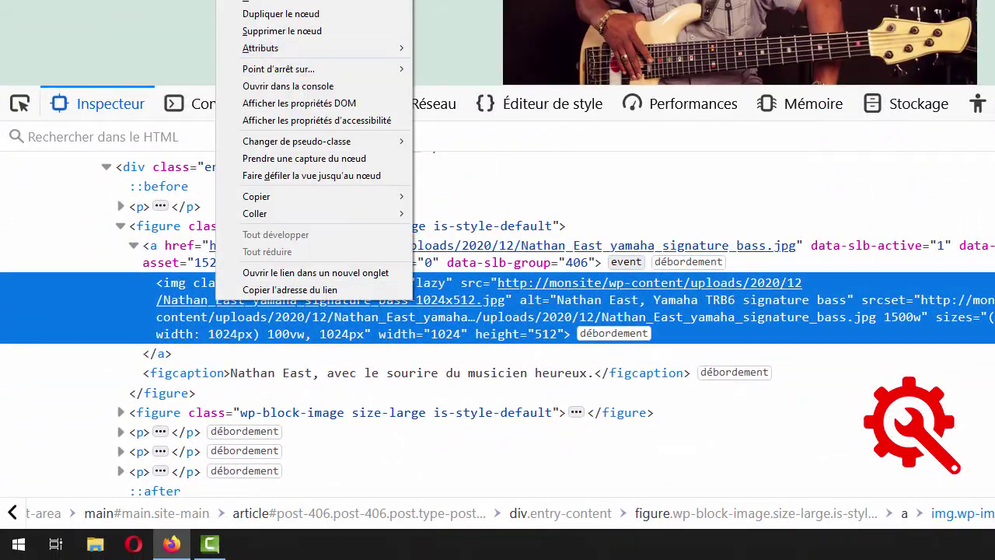
click(282, 0)
drag(682, 85, 682, 0)
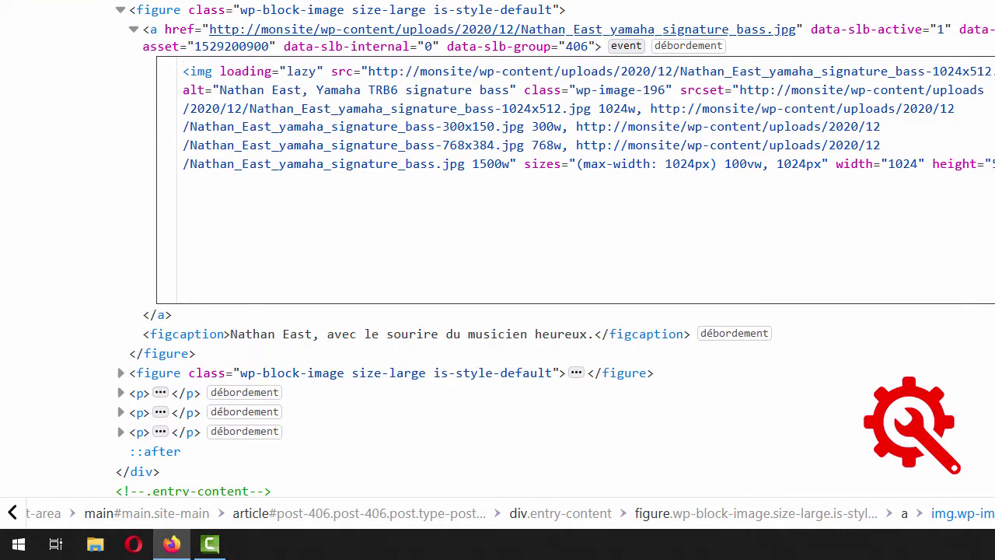
key(Return)
key(Return)
key(Return)
click(561, 126)
key(Return)
key(Return)
key(Return)
key(Return)
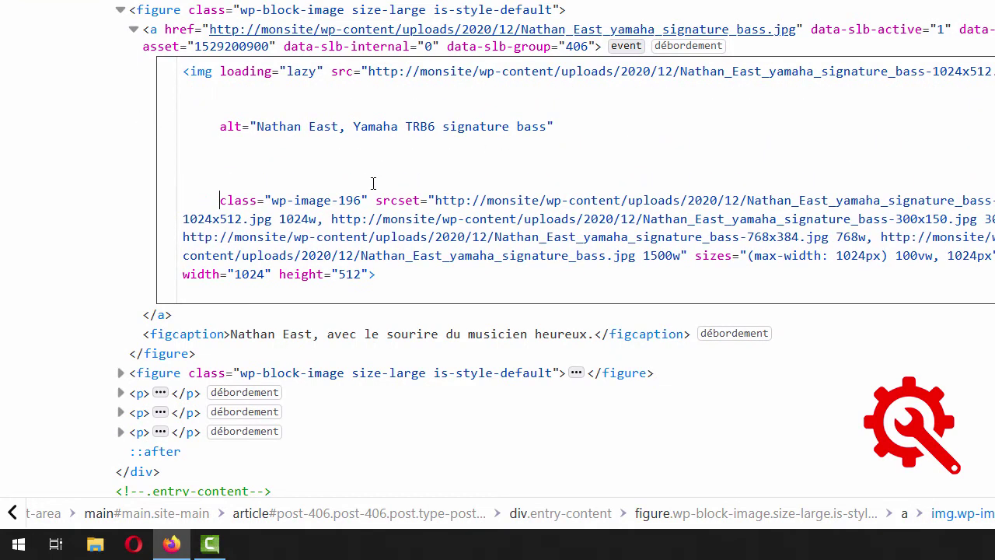
Highlight the alt attribute's name and its value in the image's HTML code
double_click(224, 122)
drag(256, 127, 547, 125)
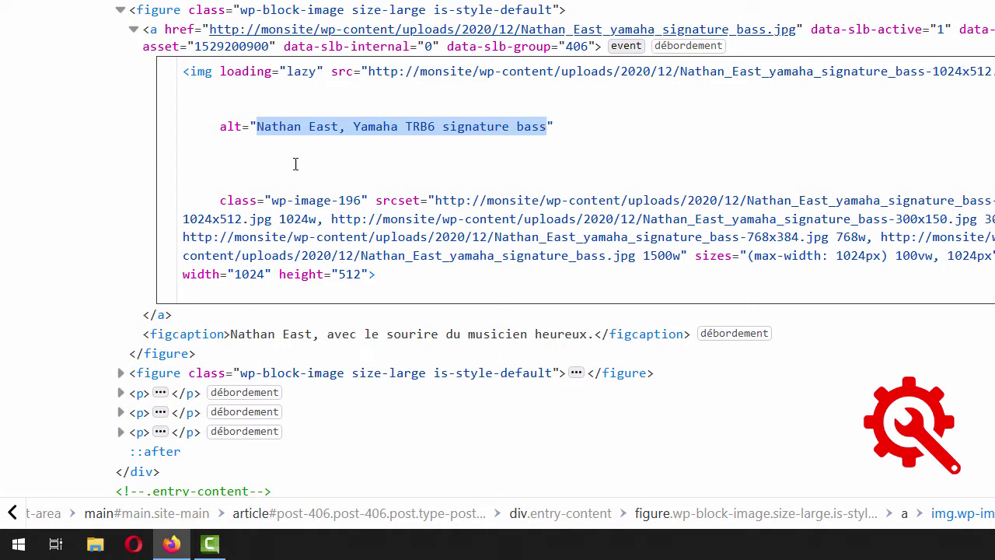
click(260, 129)
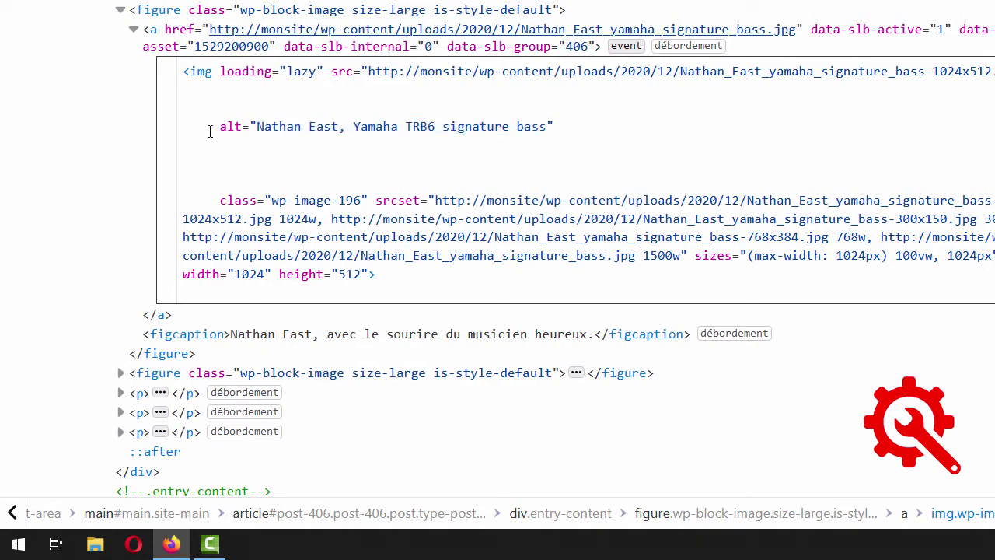
Highlight the whole alt attribute in the code, compare it with the alternative text in the media library details, and close those details
drag(212, 126, 673, 132)
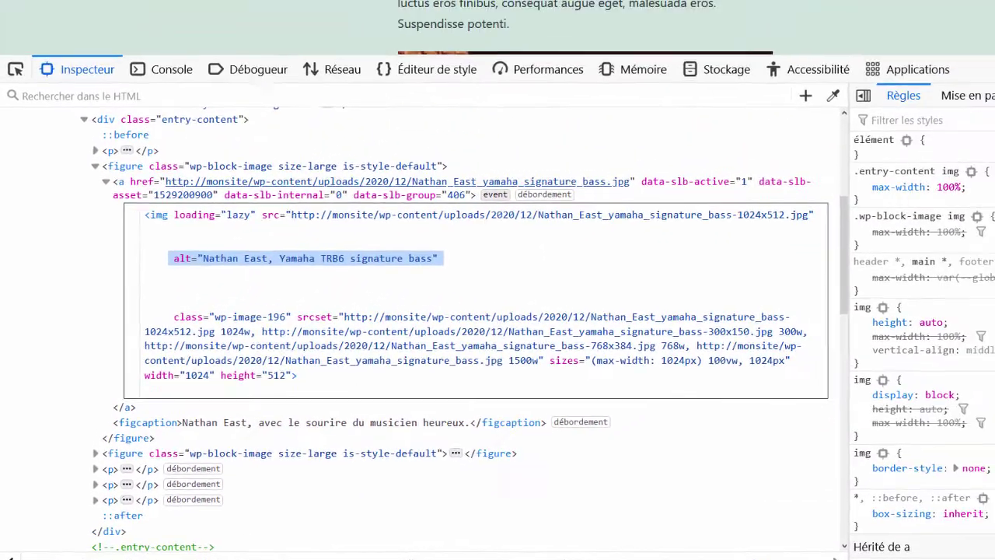
click(75, 24)
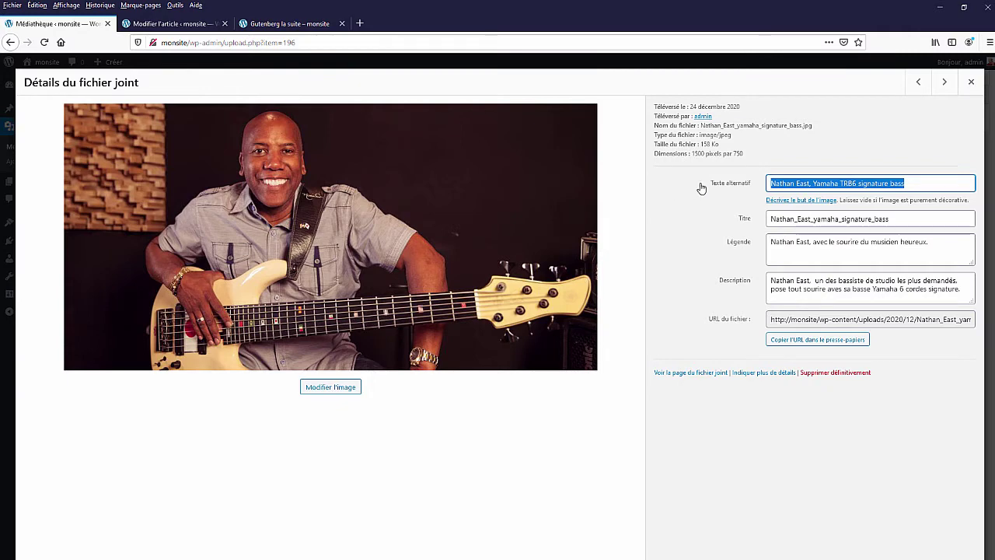
click(921, 183)
drag(922, 183, 728, 185)
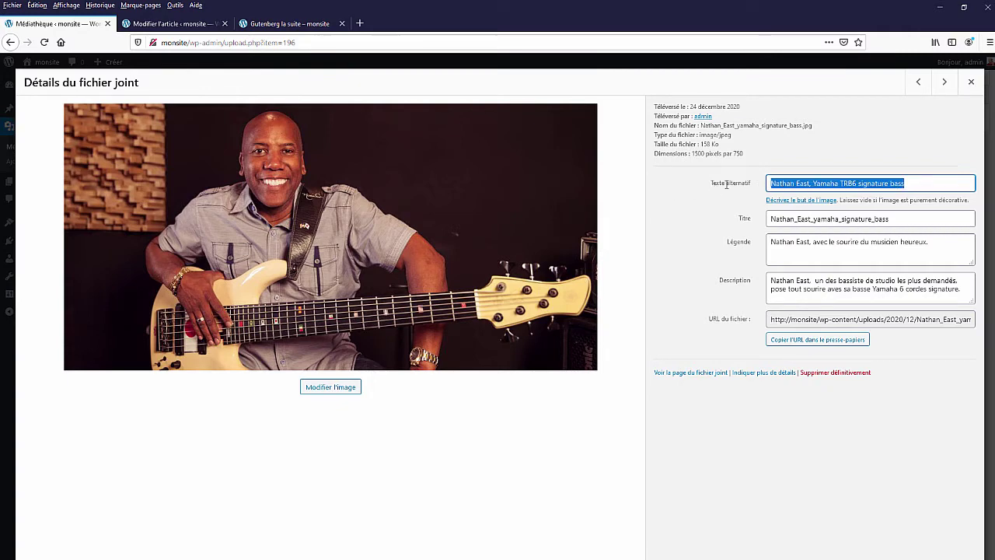
click(970, 82)
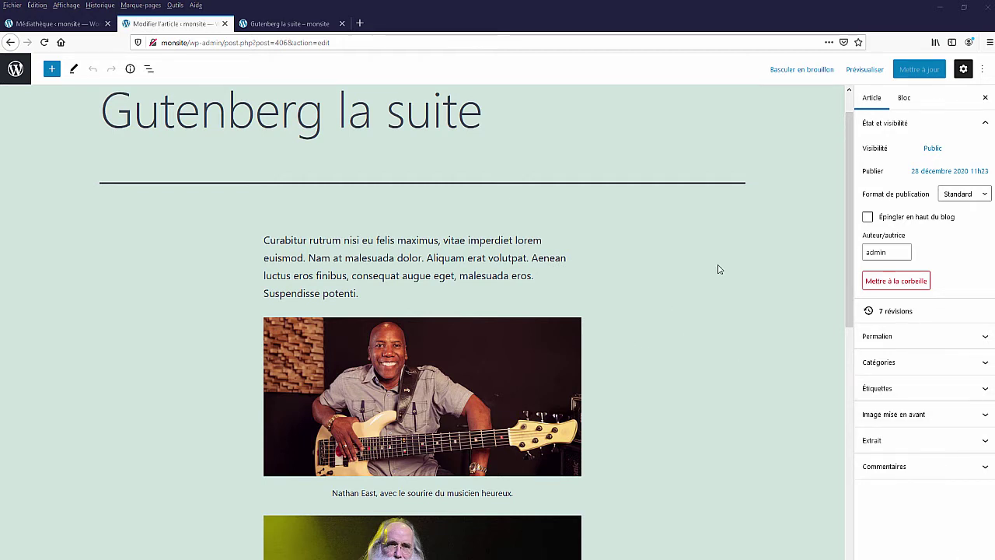
Look through the article's content in the post editor and highlight its title "Gutenberg la suite"
scroll(849, 177, down, 2)
drag(849, 177, 844, 330)
scroll(791, 195, up, 5)
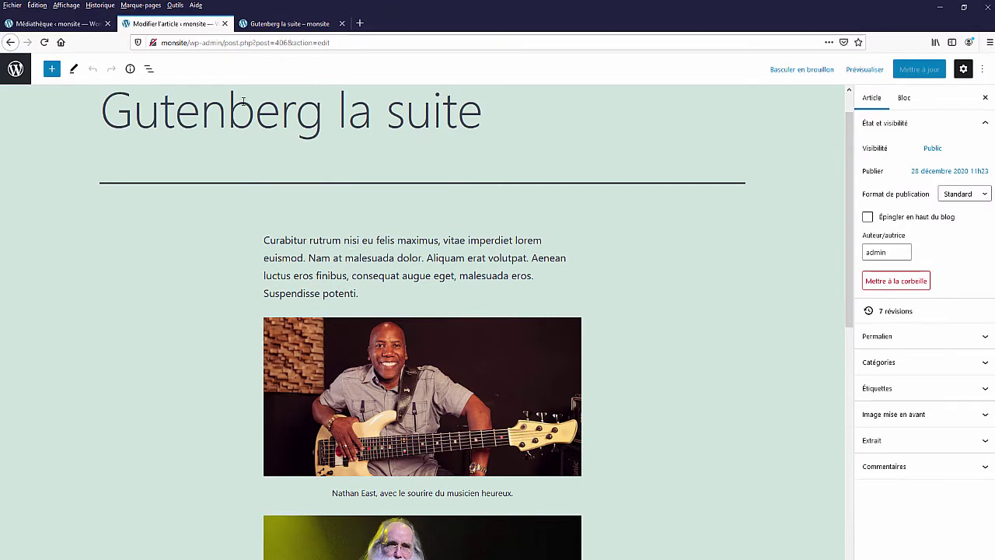
drag(104, 107, 510, 100)
click(702, 242)
Switch the first paragraph and the first image between block editing and block selection, ending with the paragraph active
click(402, 258)
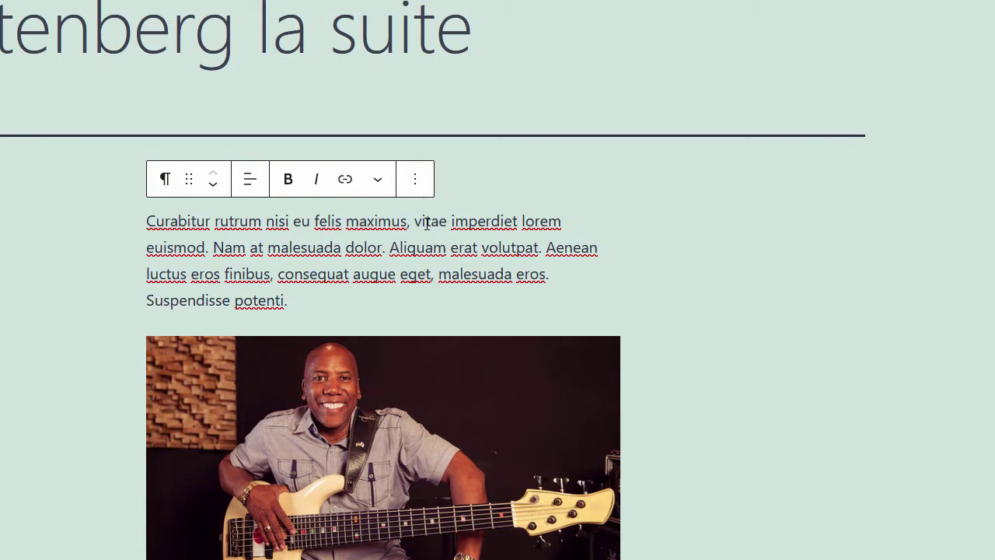
key(Escape)
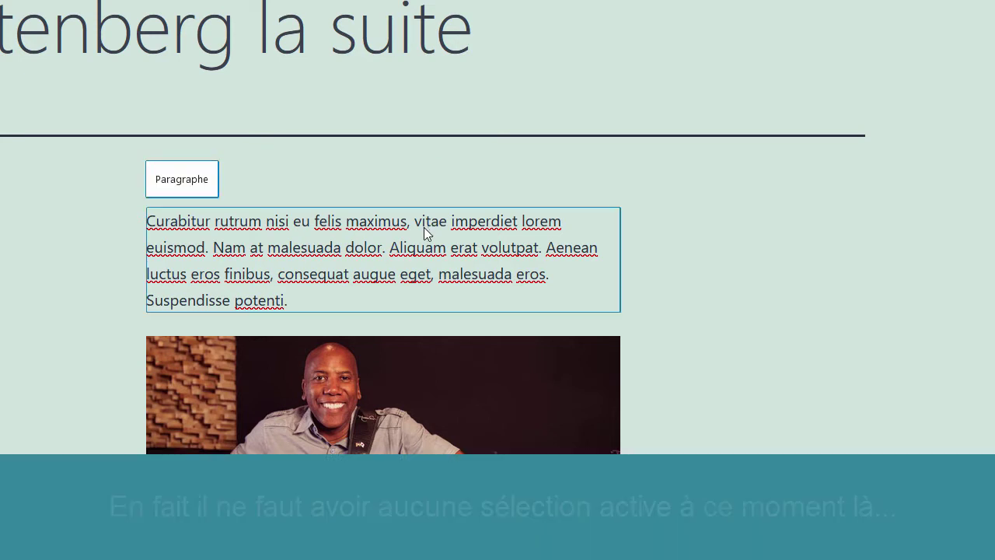
click(359, 219)
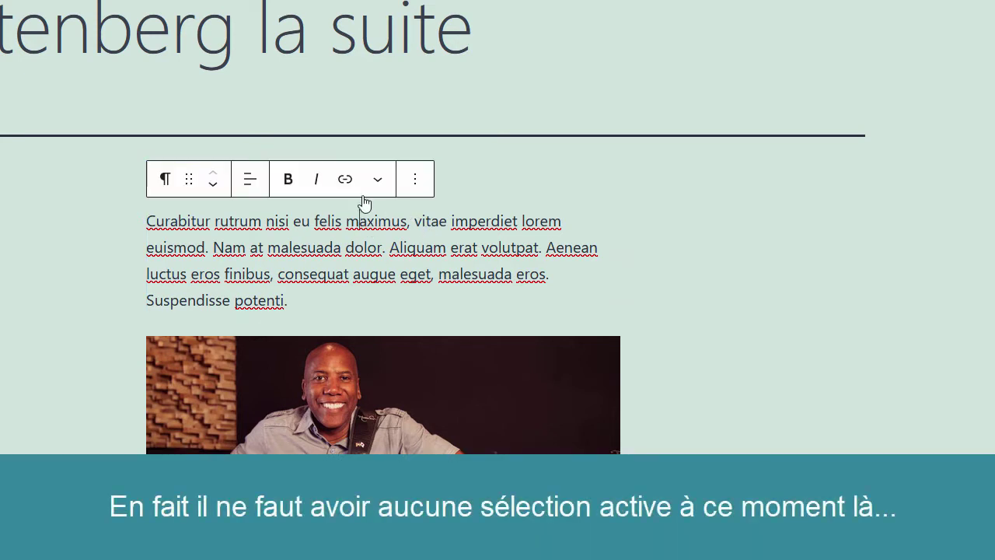
key(Escape)
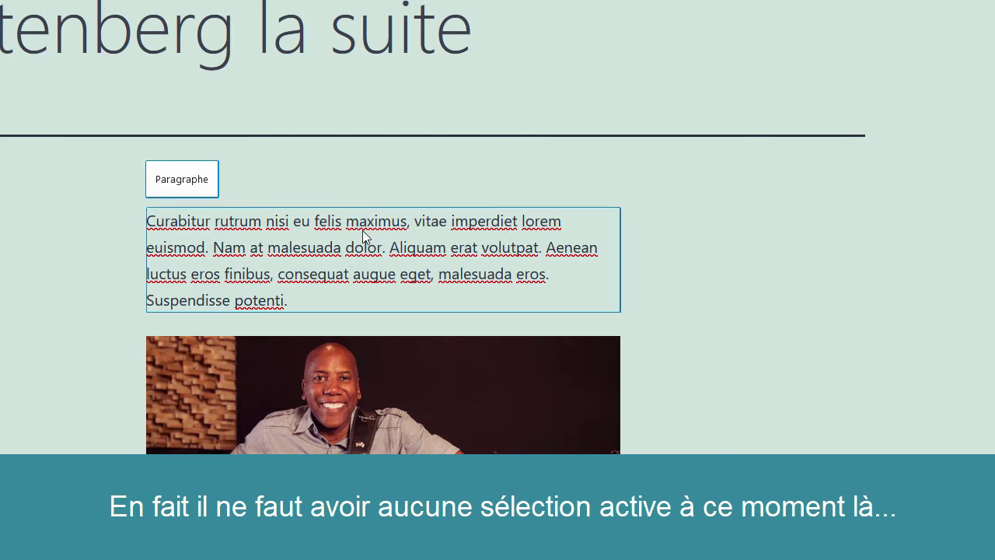
click(363, 232)
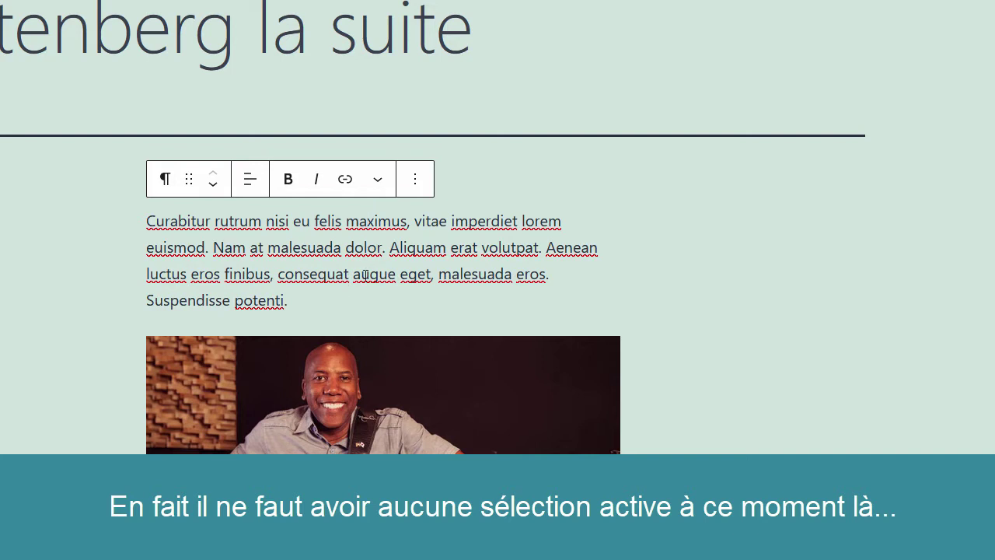
click(417, 381)
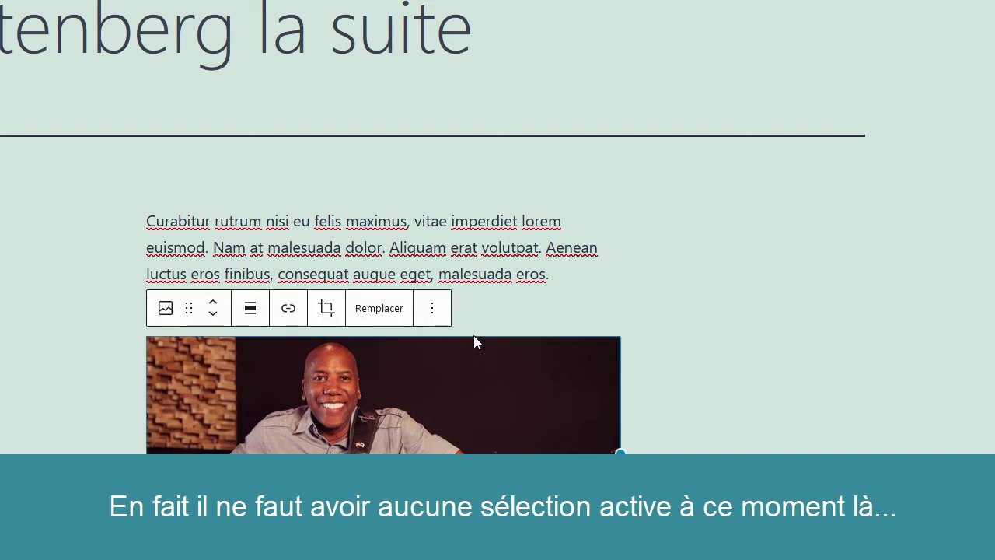
key(Escape)
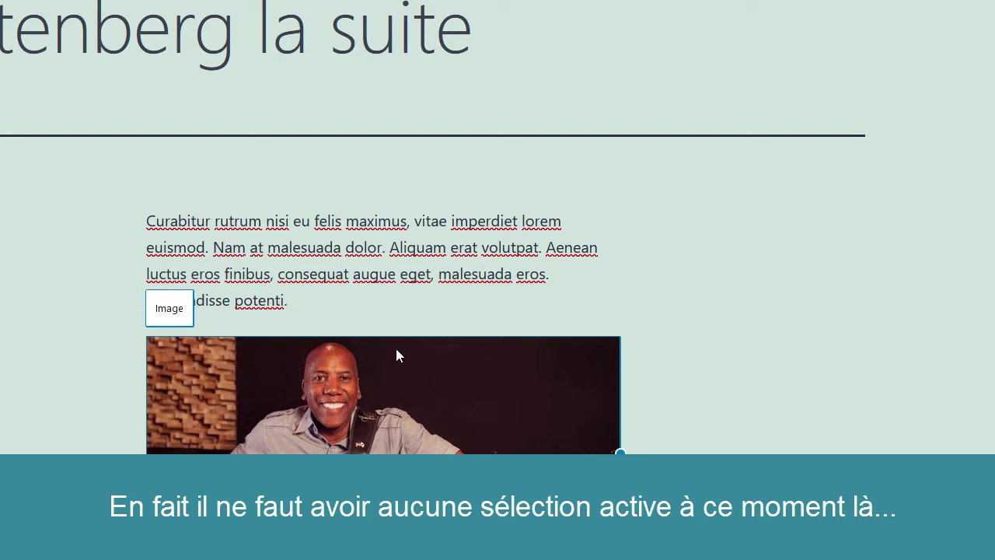
click(355, 354)
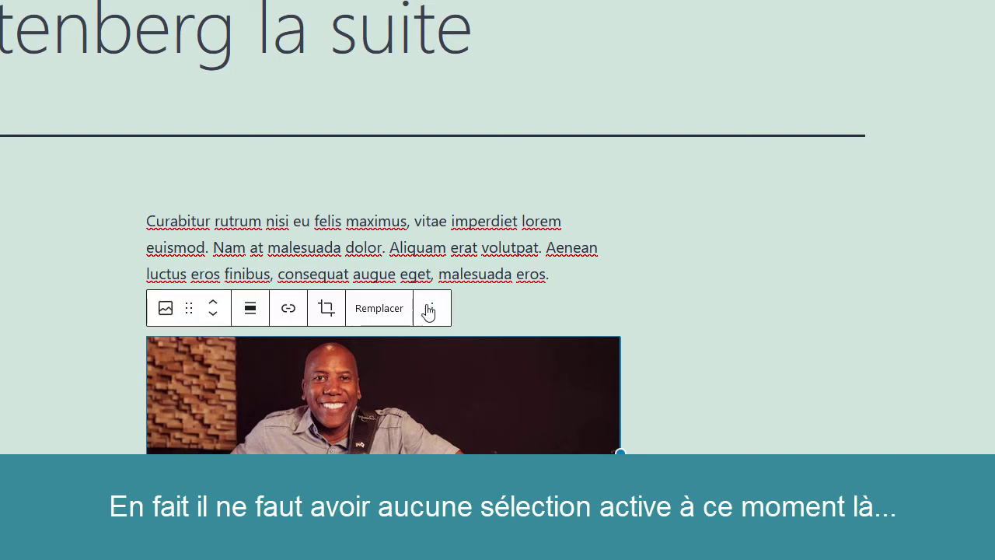
click(381, 272)
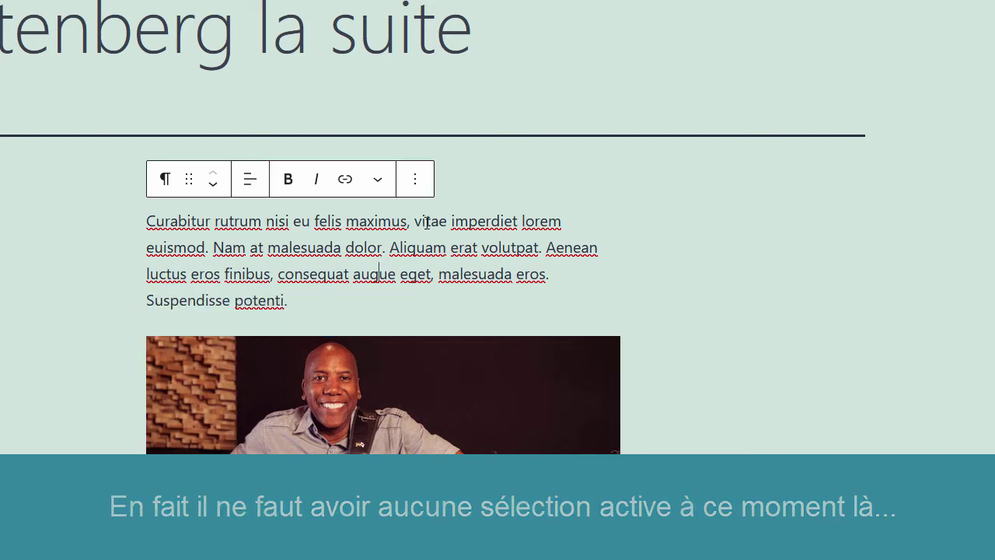
Insert an empty block before the first paragraph and open the full block library to choose its type
click(416, 185)
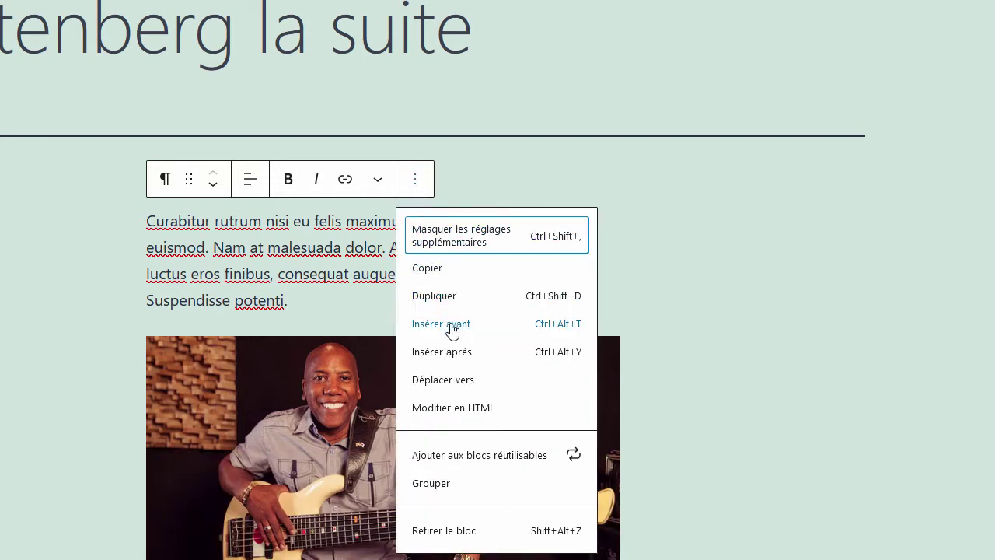
click(452, 329)
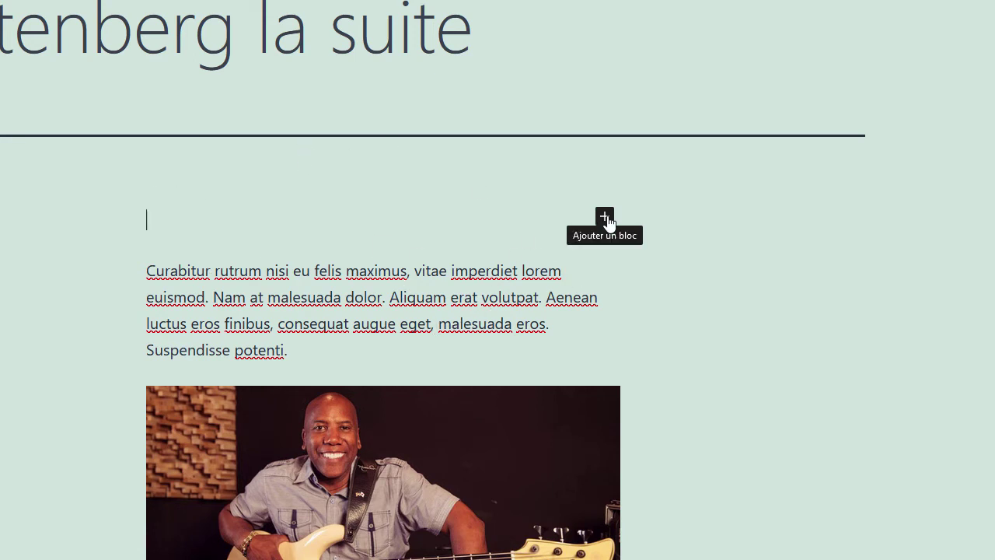
click(606, 219)
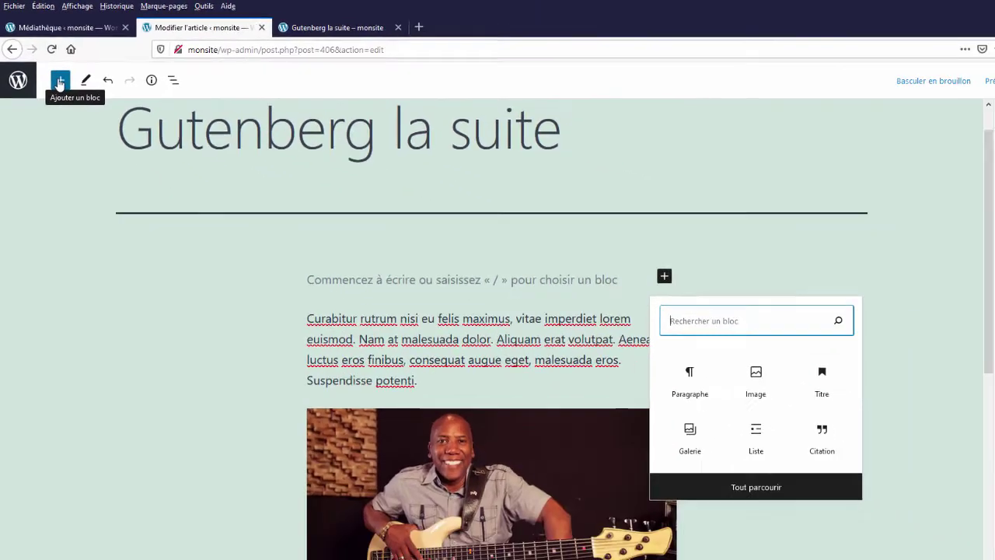
click(77, 103)
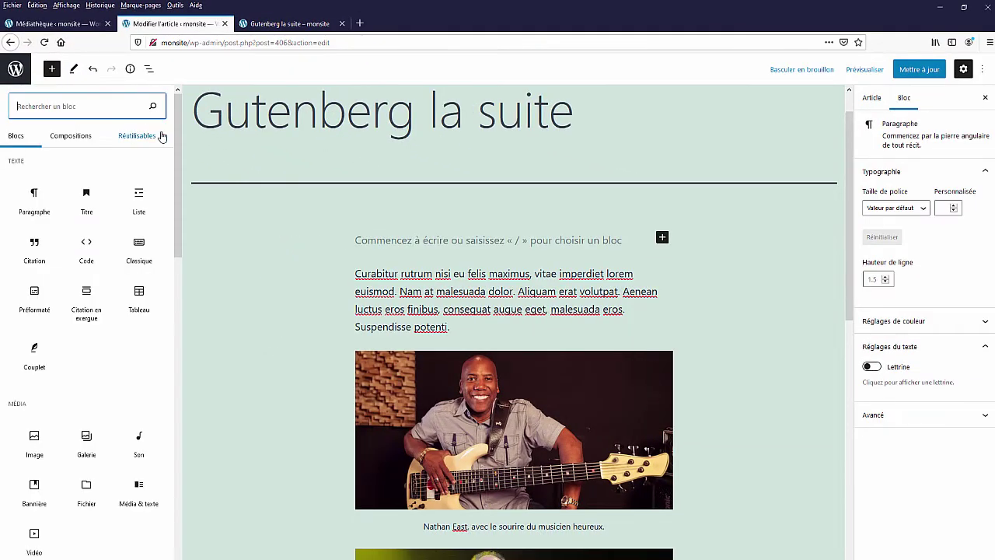
drag(177, 140, 174, 162)
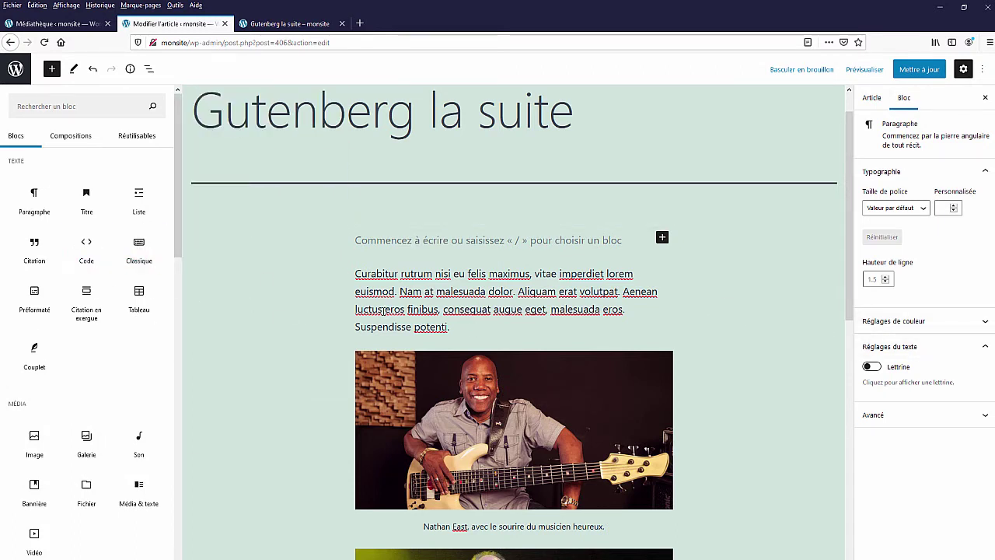
Add a heading block (Titre) above the first paragraph with the text "Nathan East" and deselect it
mouse_move(356, 258)
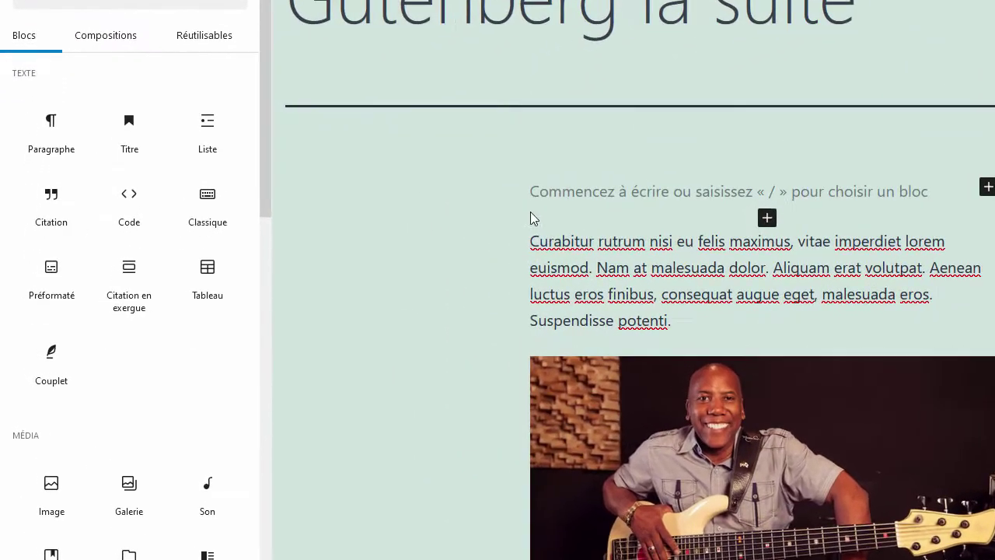
mouse_move(123, 210)
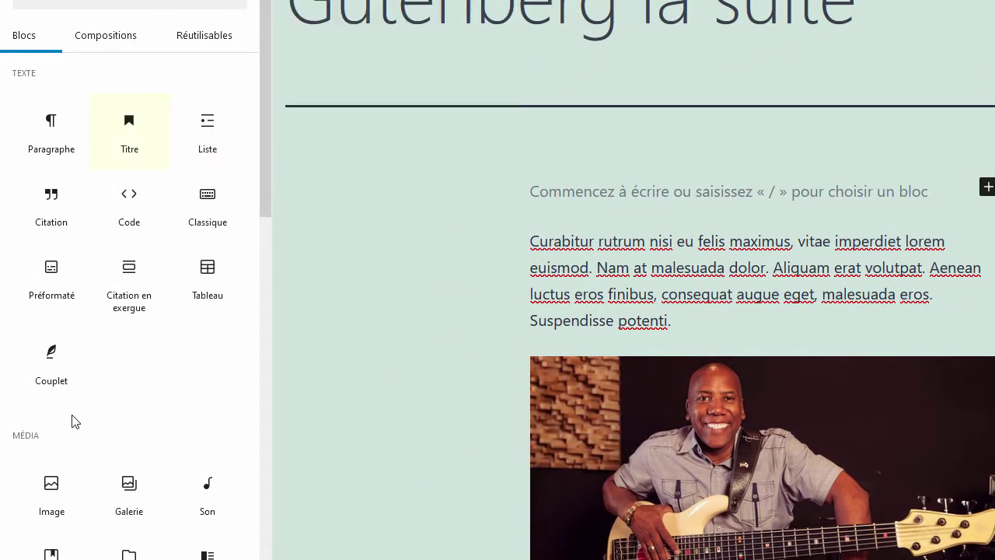
mouse_move(130, 138)
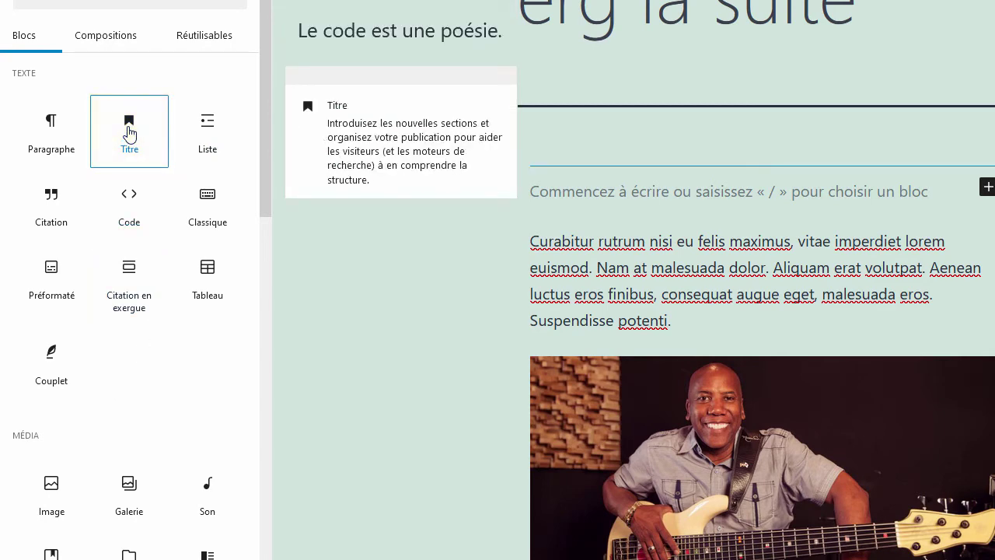
click(129, 130)
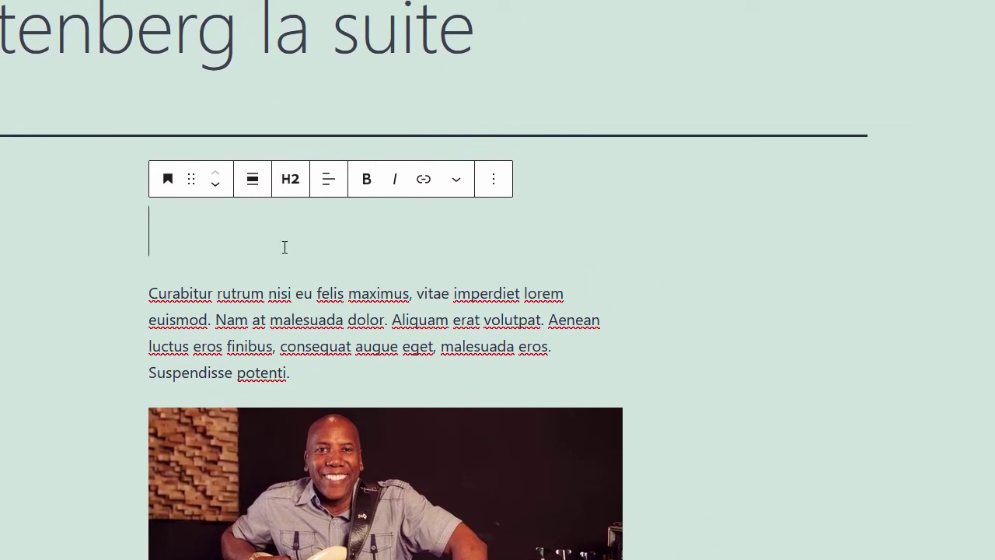
text(N)
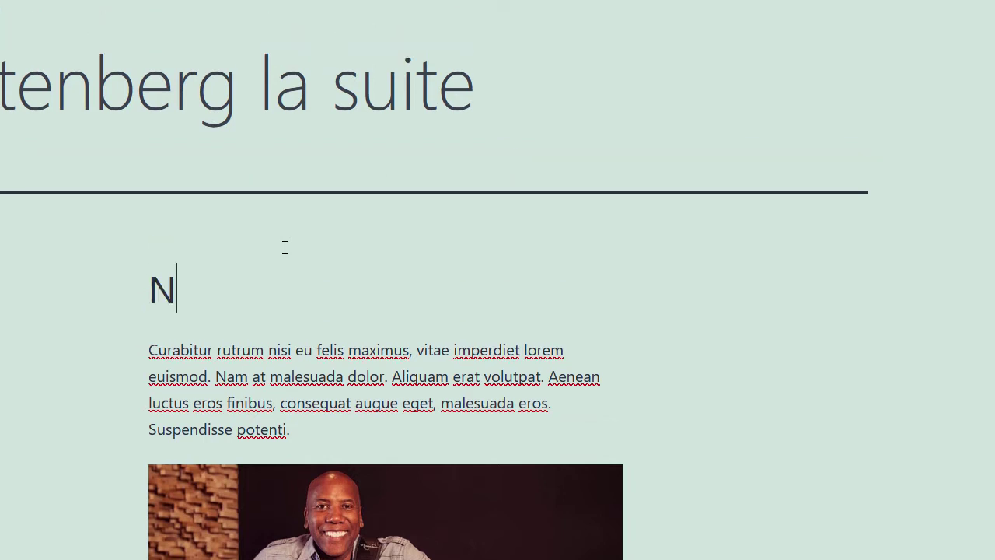
text(athan)
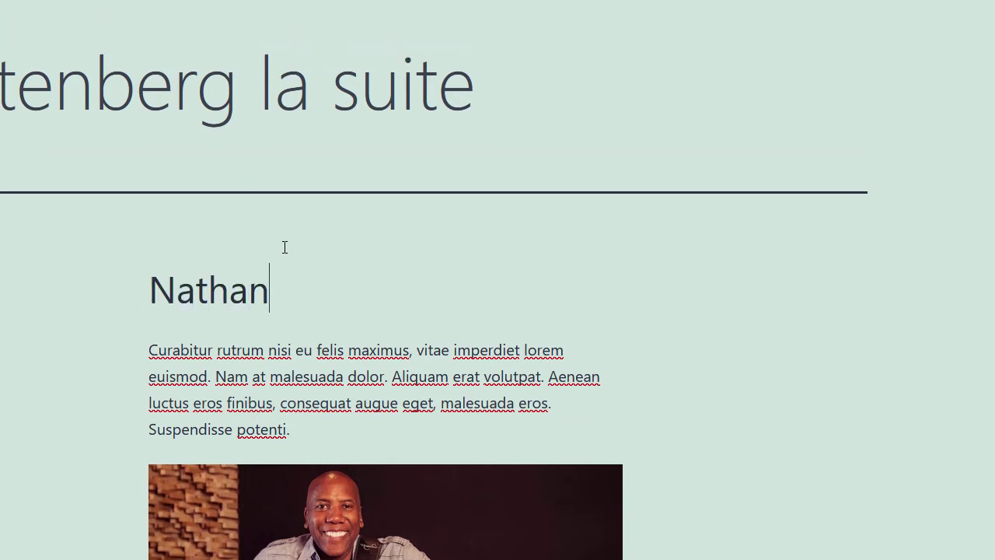
text( Eas)
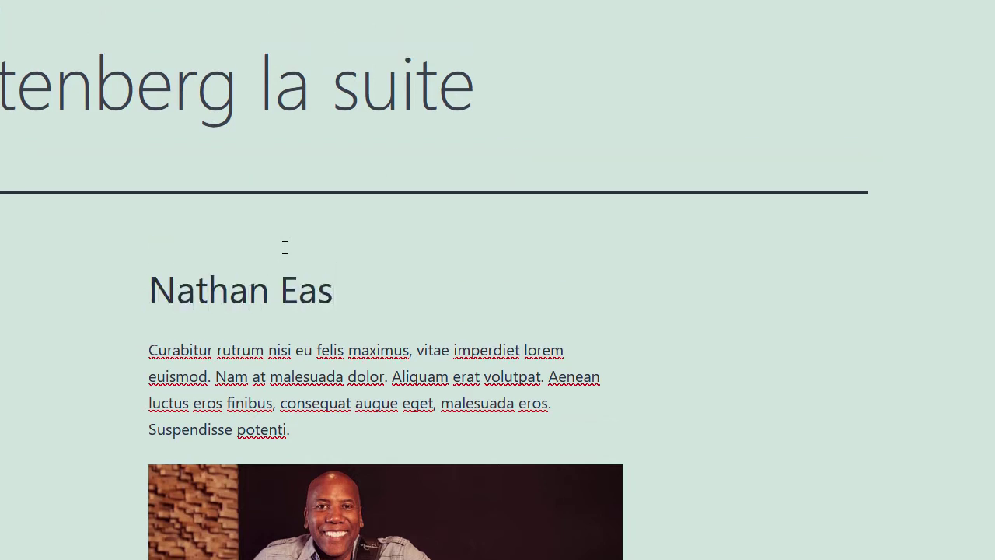
text(t)
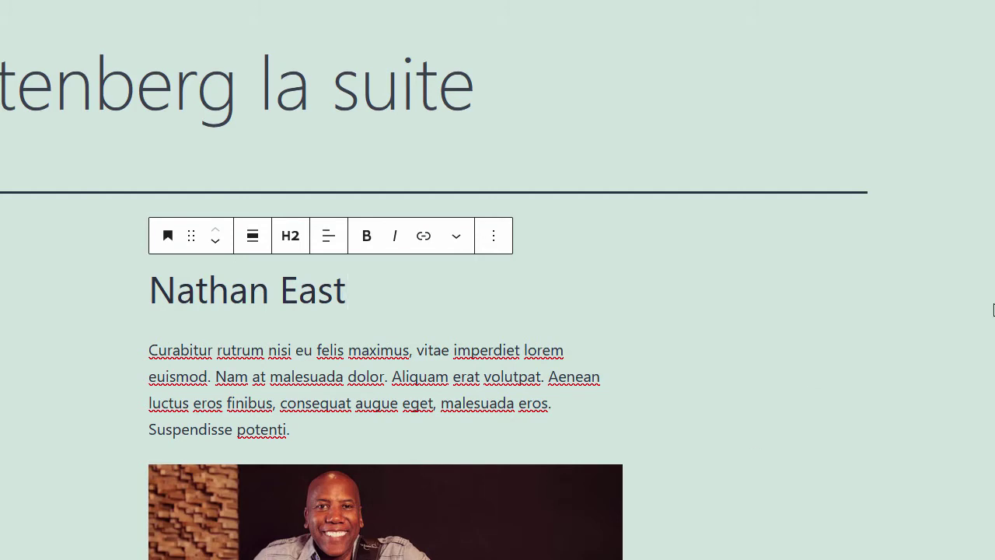
click(923, 322)
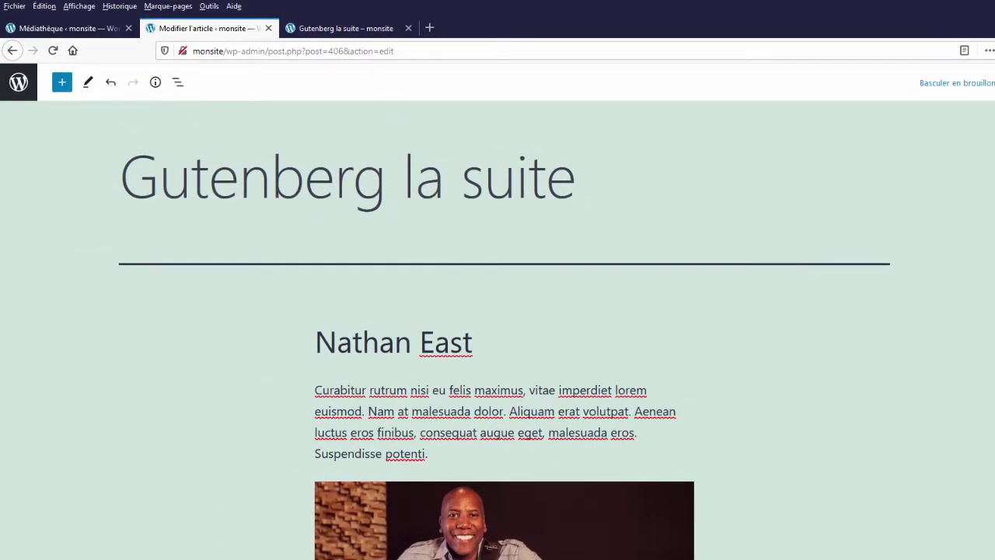
Review the article's block structure in the list view, from the heading through the paragraphs and images
click(177, 83)
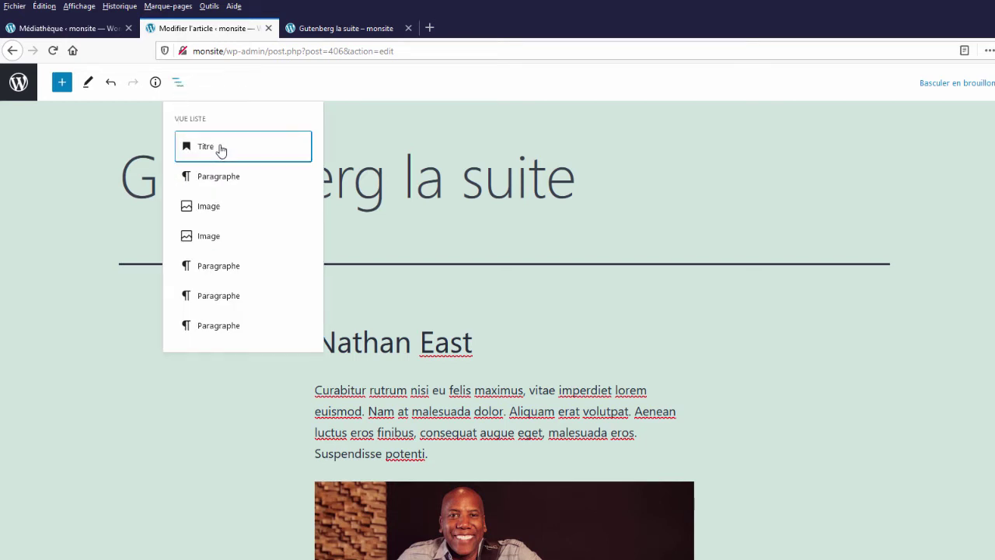
click(75, 296)
key(ctrl+z)
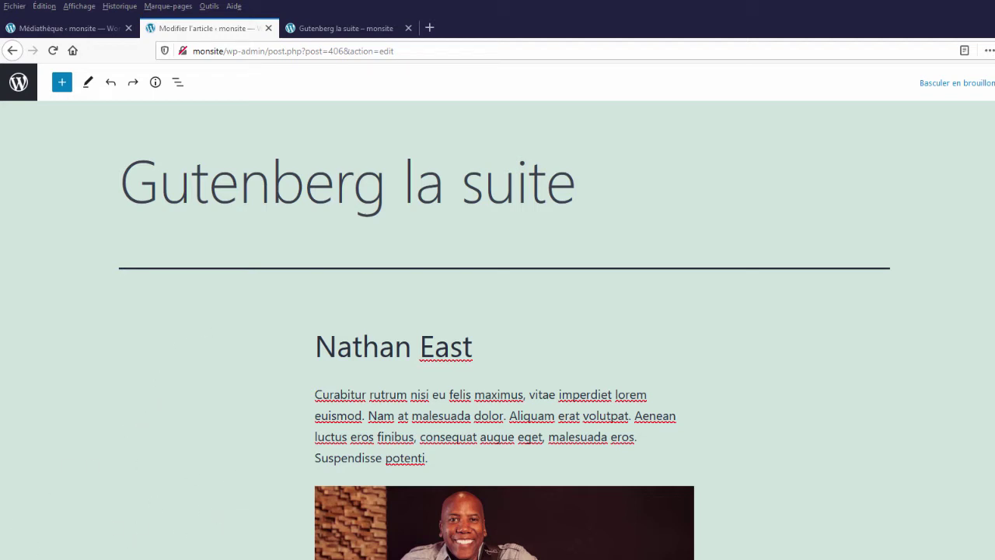
click(177, 82)
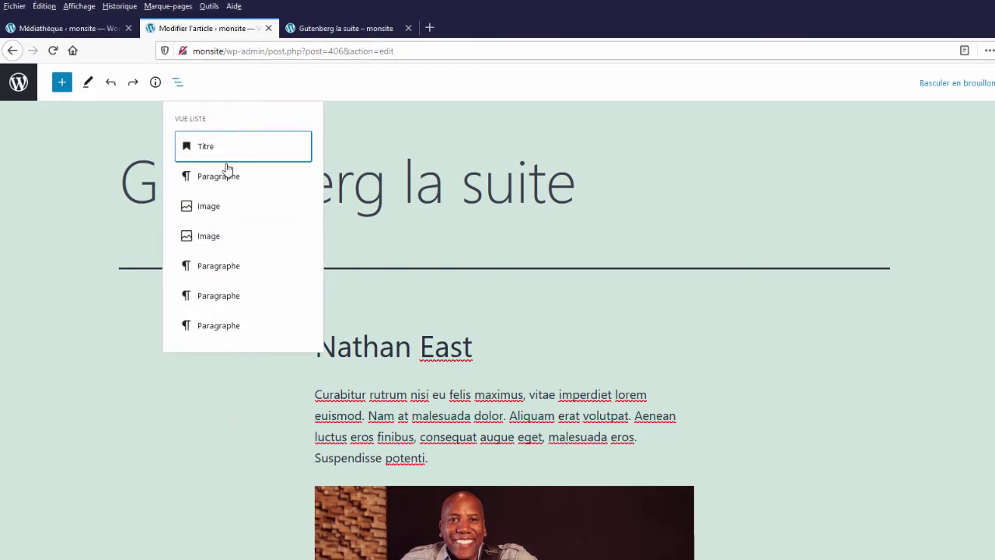
click(183, 531)
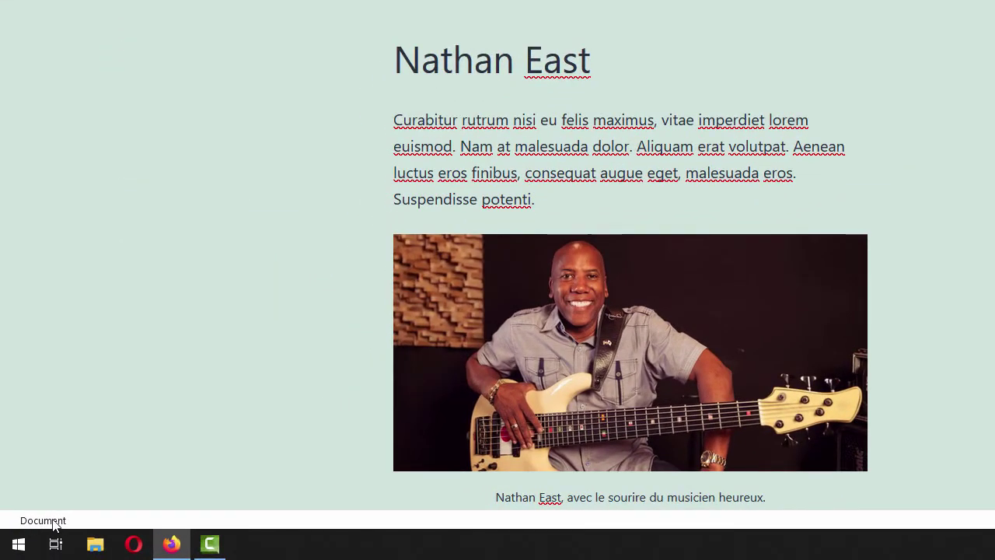
Select the middle of the three paragraphs below the Lee Sklar image to check its block path
scroll(504, 217, down, 4)
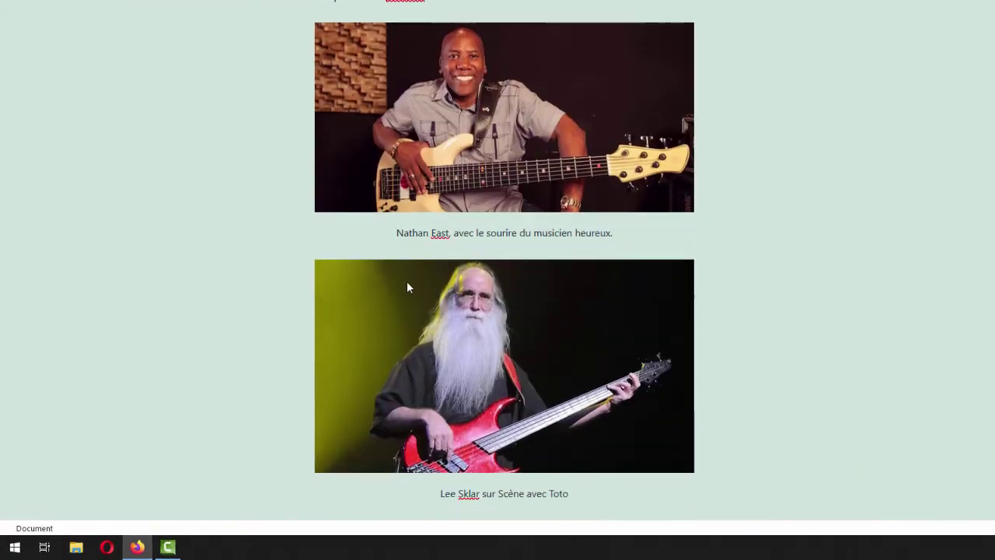
scroll(407, 286, down, 5)
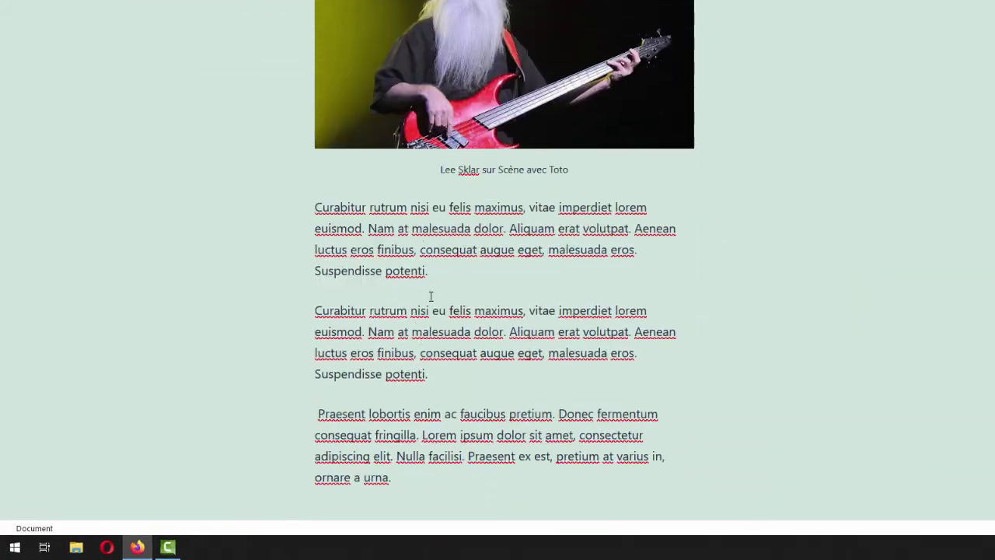
click(449, 278)
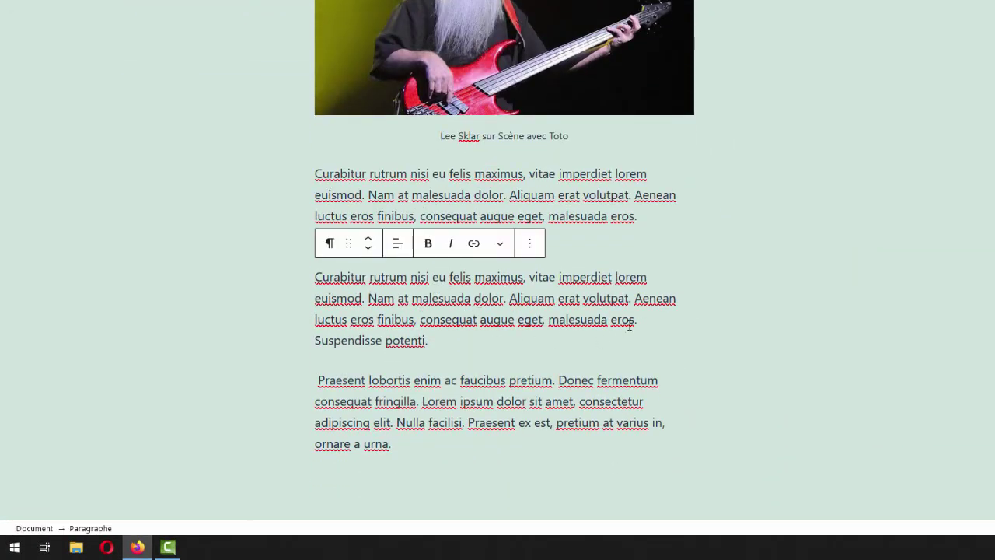
Deselect the paragraph by returning to the Document level of the block path
scroll(629, 325, up, 8)
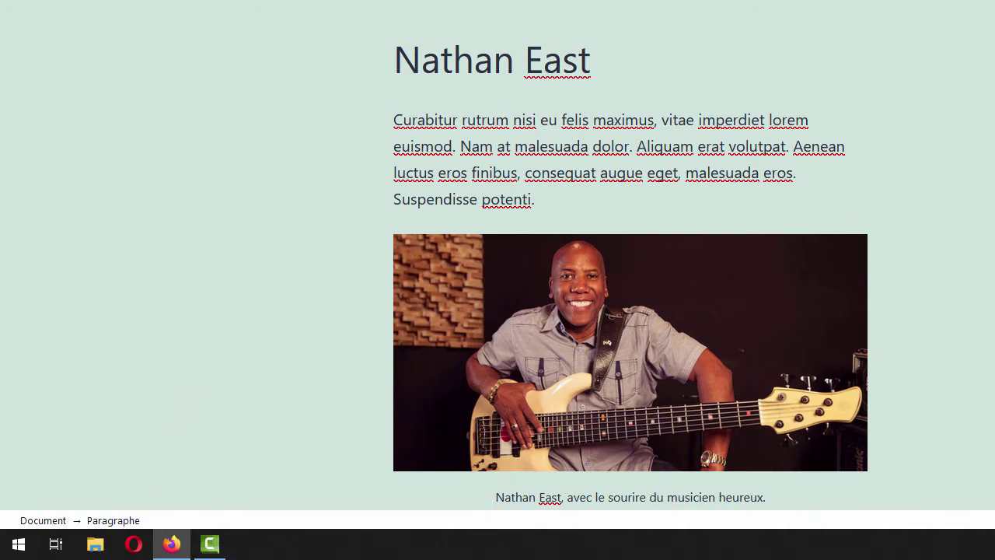
click(43, 520)
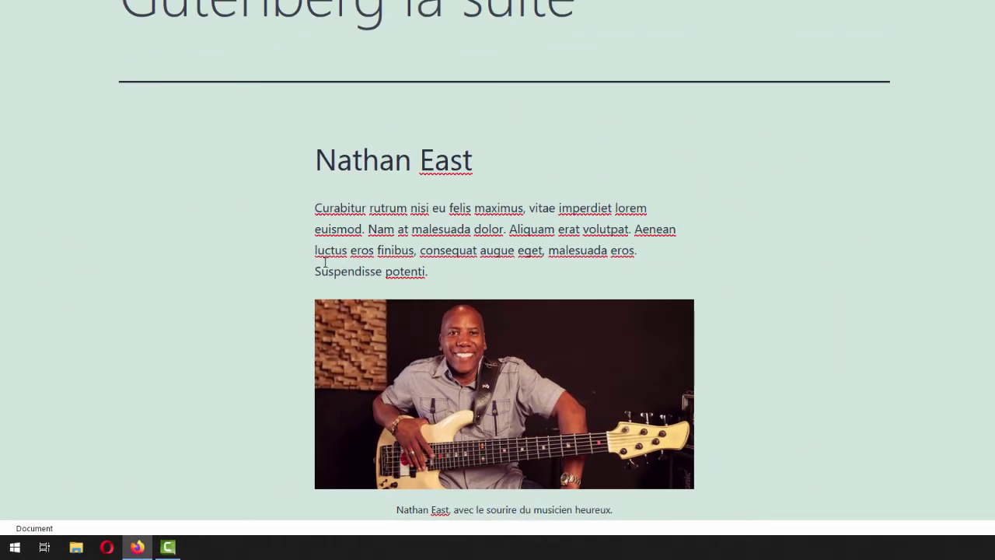
mouse_move(412, 291)
mouse_move(504, 191)
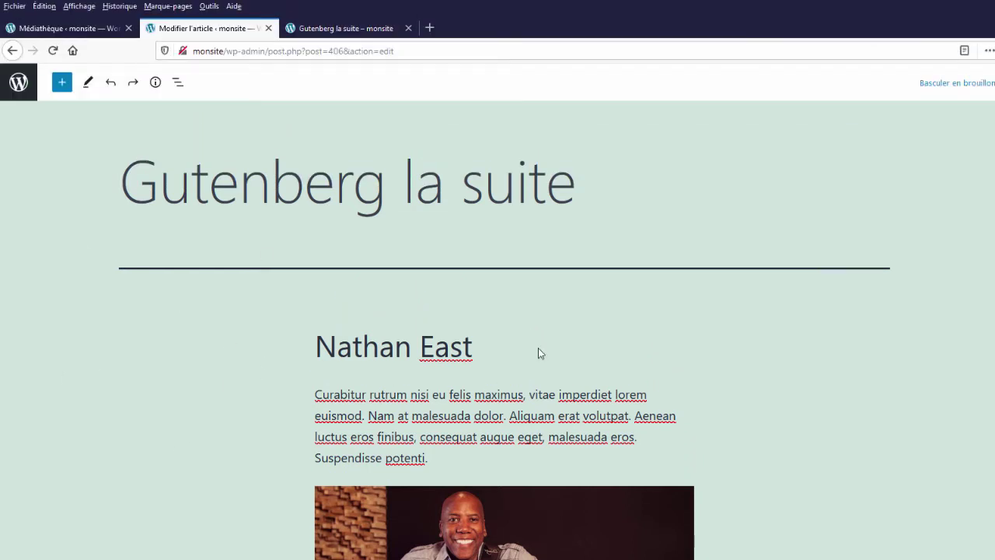
Preview the Citation, Citation en exergue and Tableau blocks in the block library and insert a Tableau block at the article's end
click(62, 82)
mouse_move(35, 353)
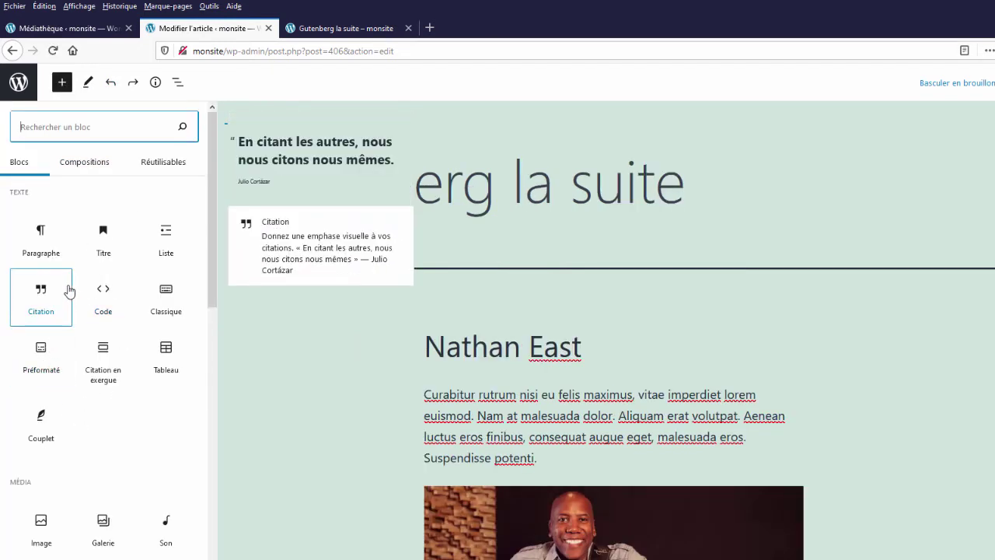
mouse_move(123, 322)
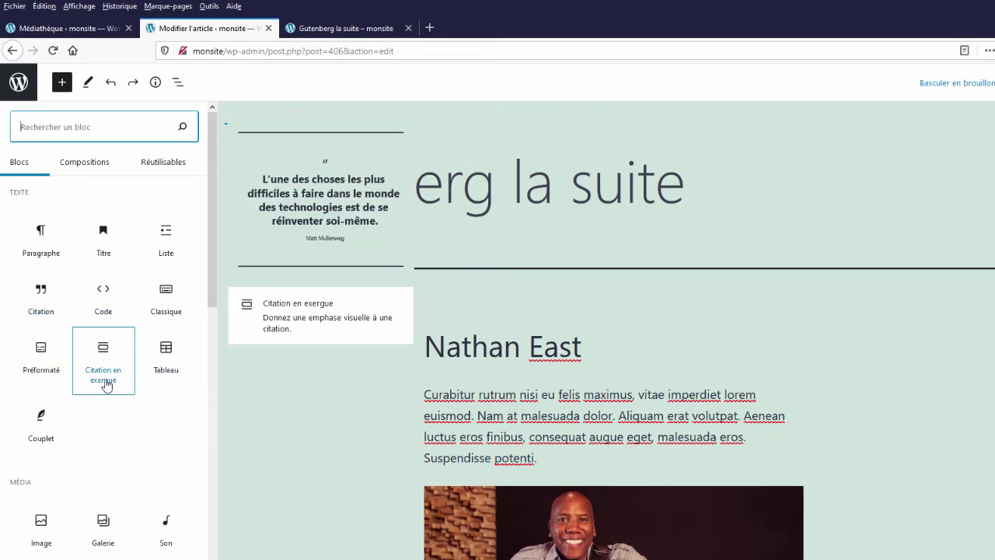
mouse_move(165, 359)
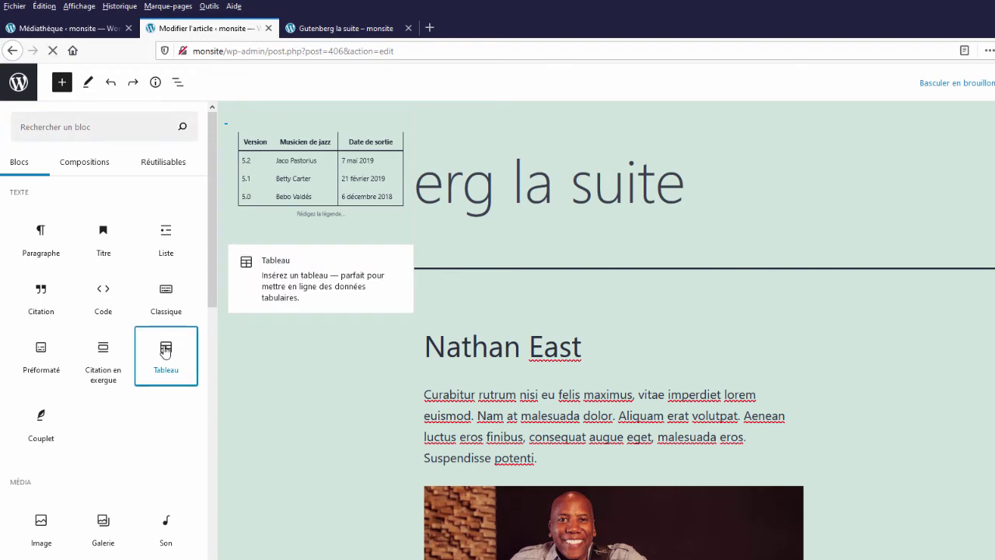
click(166, 351)
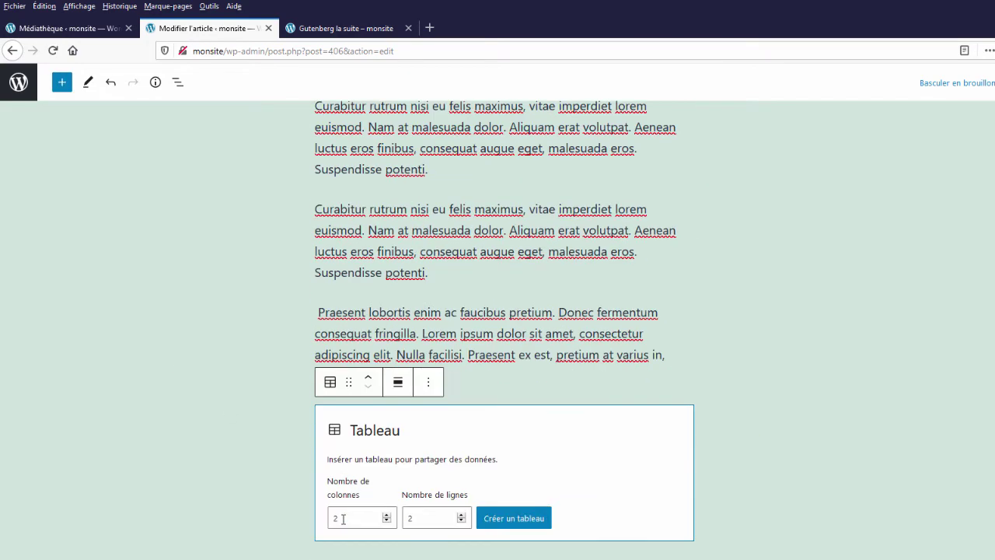
Undo the insertion of the table block and return to the beginning of the article
scroll(345, 516, up, 7)
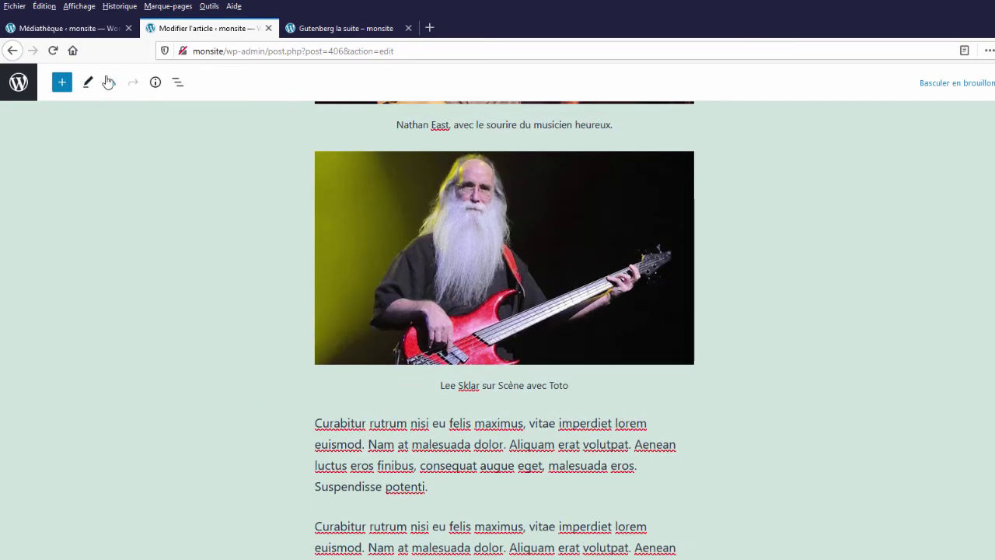
click(111, 83)
scroll(207, 461, up, 5)
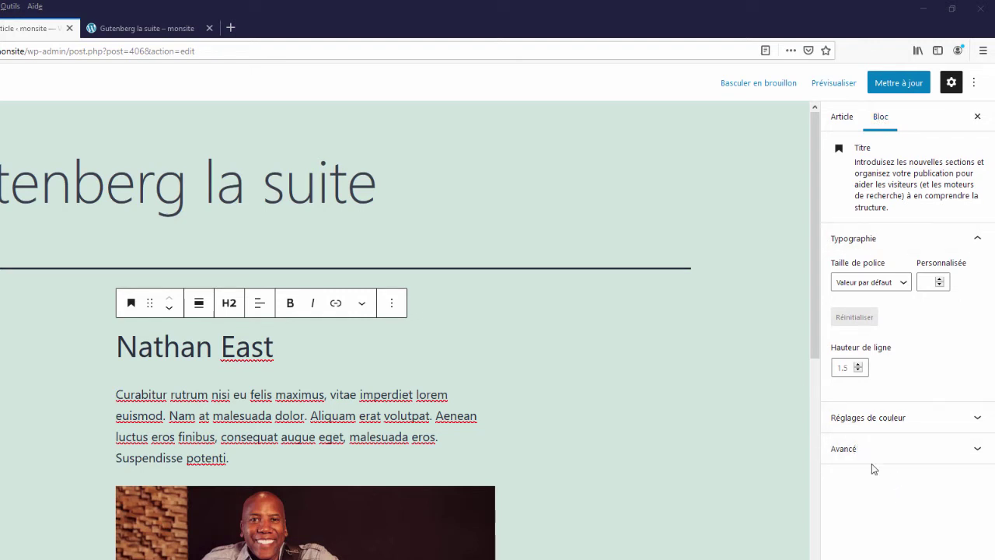
Examine the heading block's Typographie, Réglages de couleur and Avancé settings, collapsing each section again
click(977, 237)
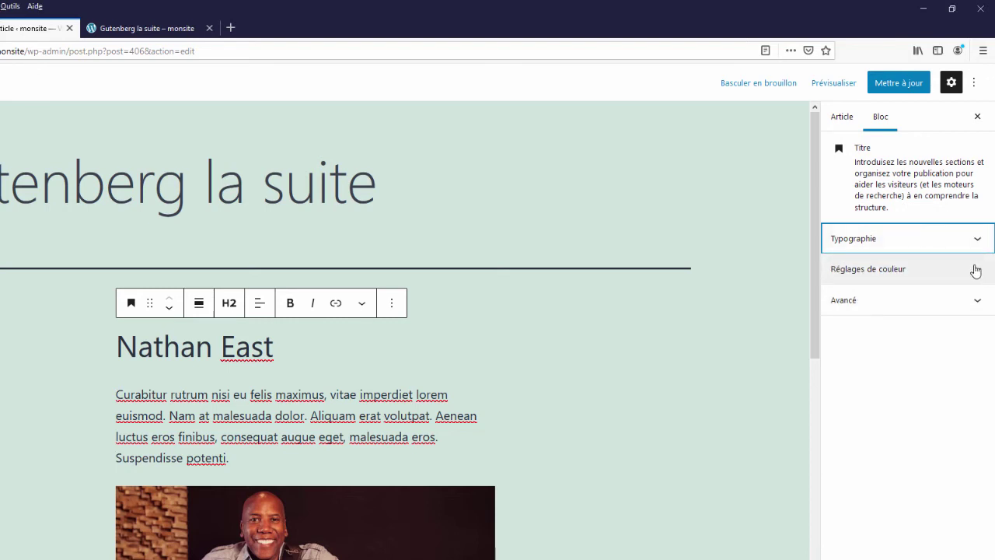
click(976, 269)
click(977, 502)
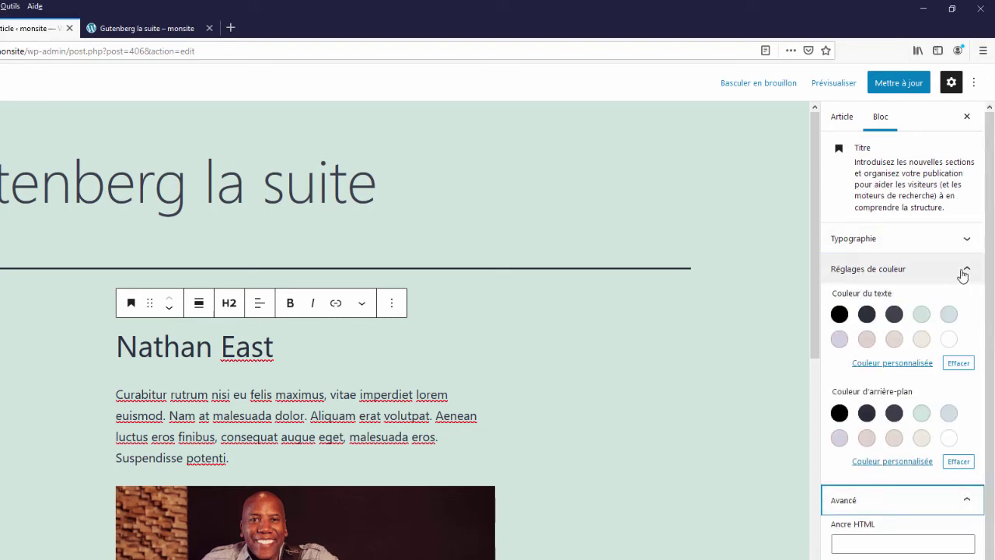
click(963, 271)
click(980, 300)
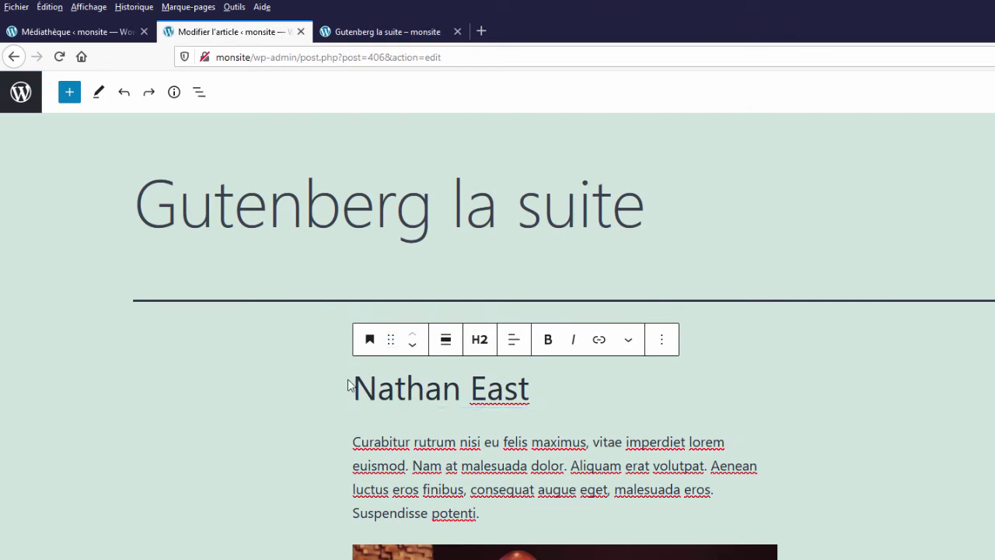
Examine the "Nathan East" heading's transform and width options and compare them with the alignment options of the image below
click(369, 339)
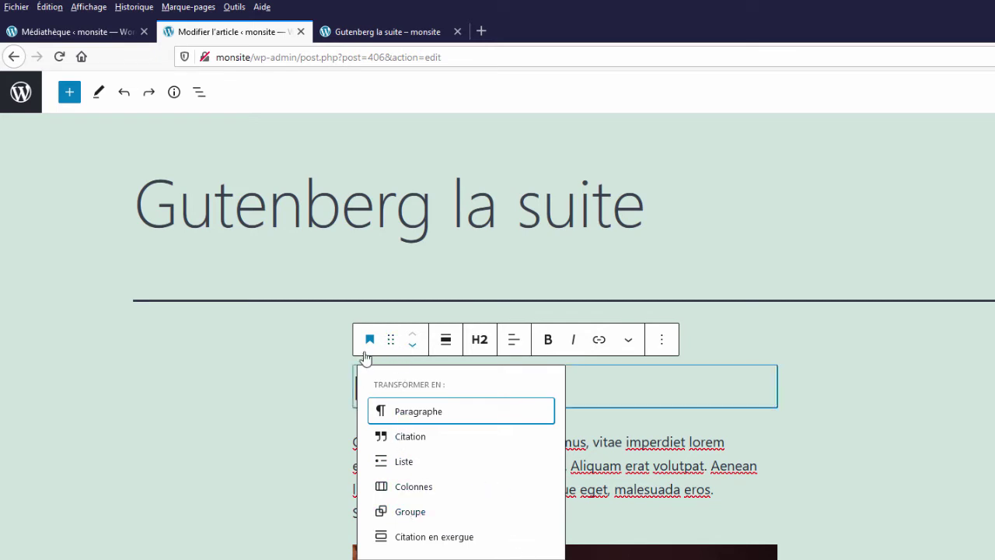
click(447, 342)
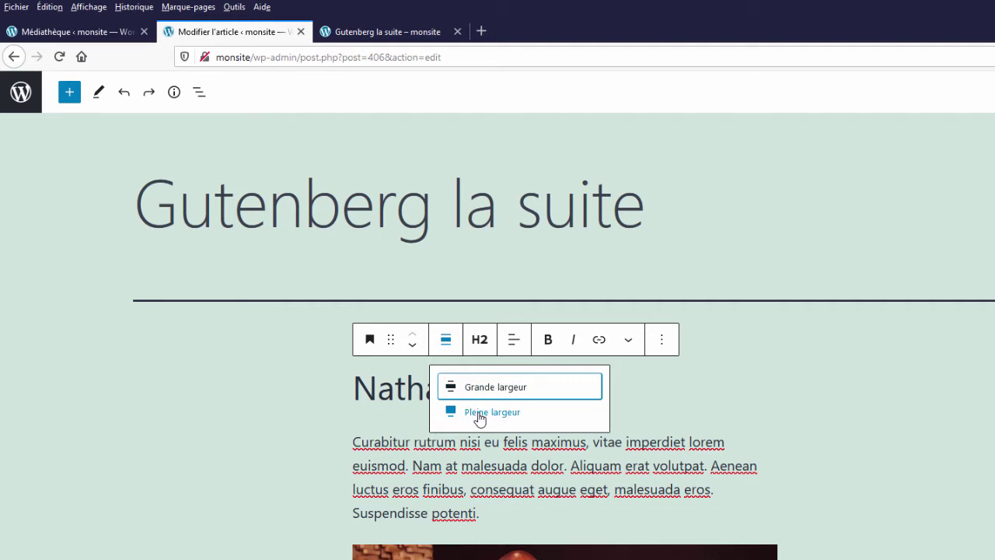
scroll(488, 481, down, 3)
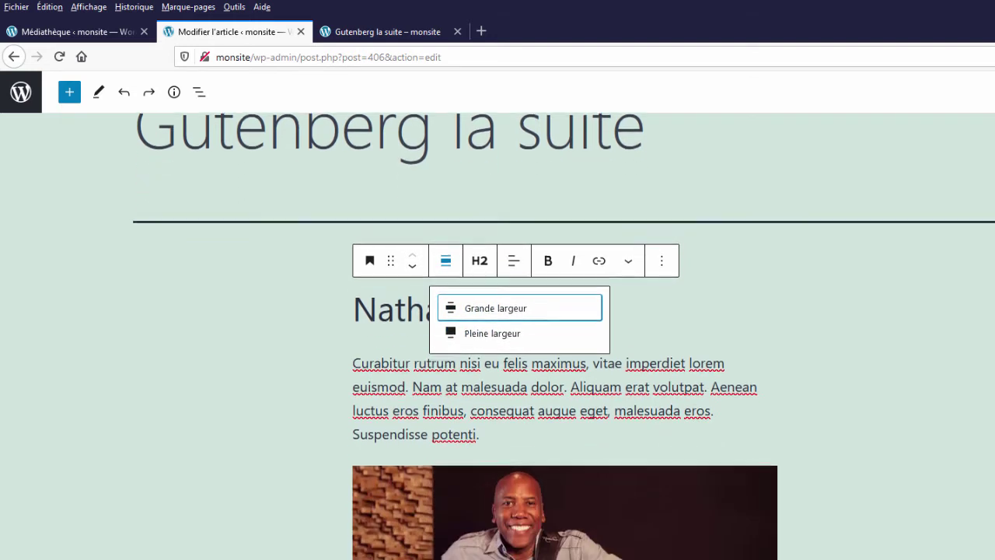
click(488, 482)
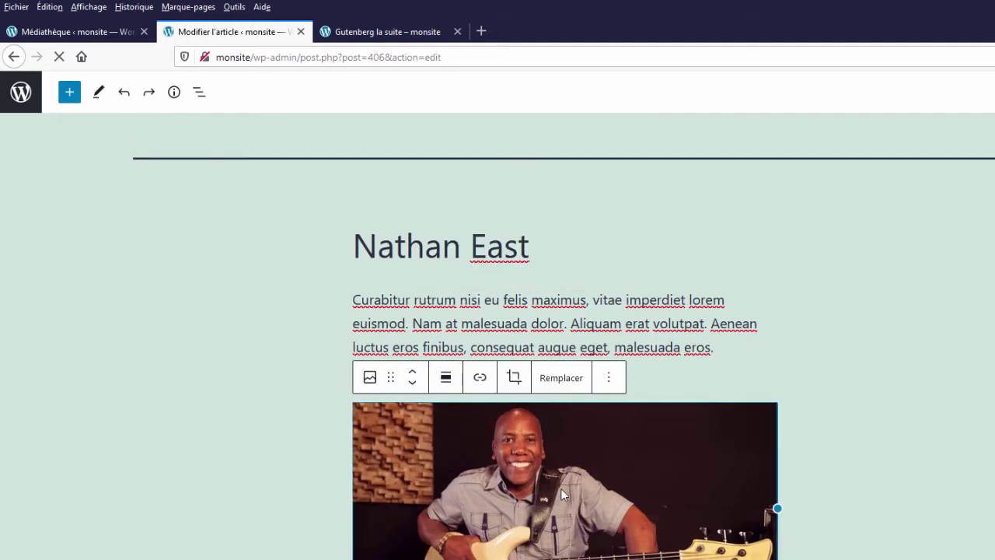
click(445, 377)
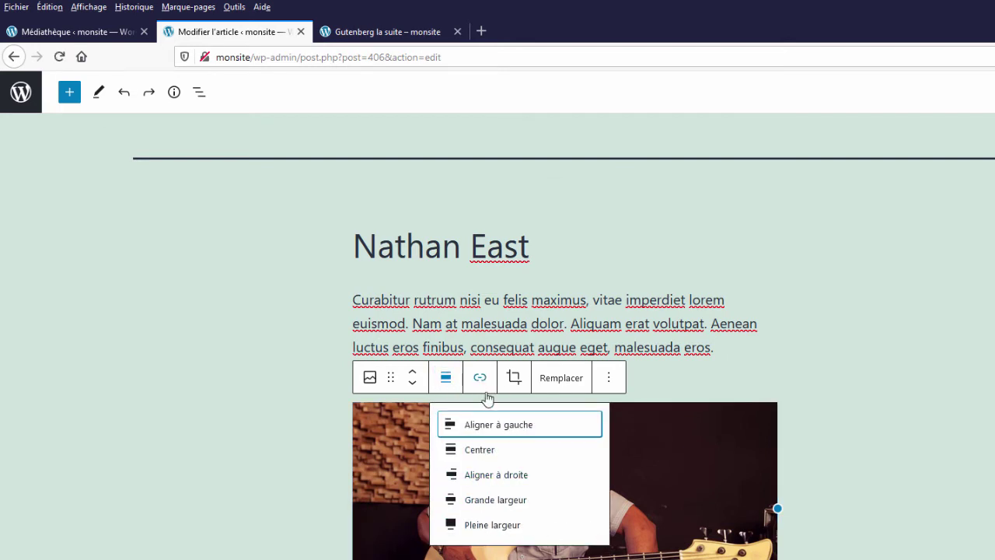
click(327, 336)
scroll(342, 373, up, 3)
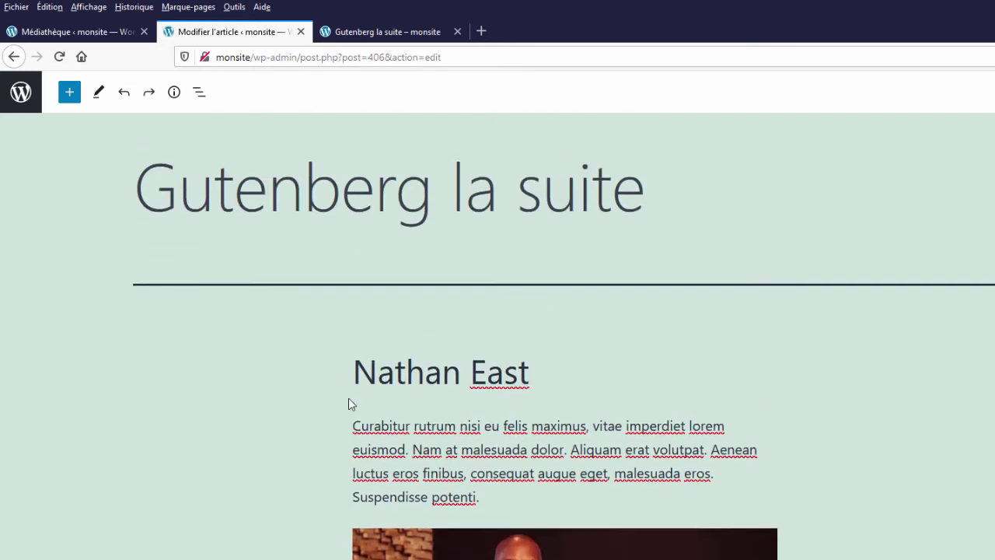
Check the heading's text alignment choices and set the heading block's width to Grande largeur
click(457, 387)
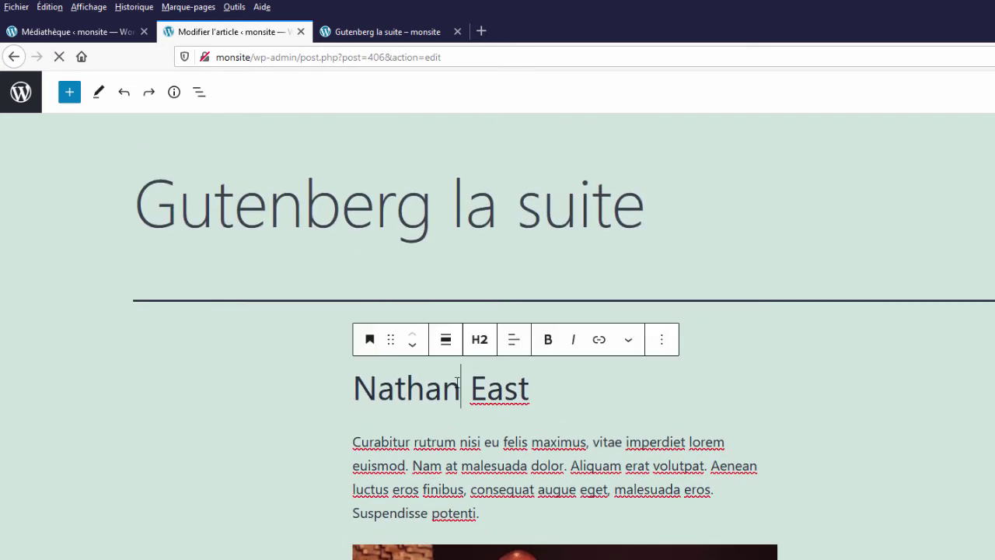
click(447, 341)
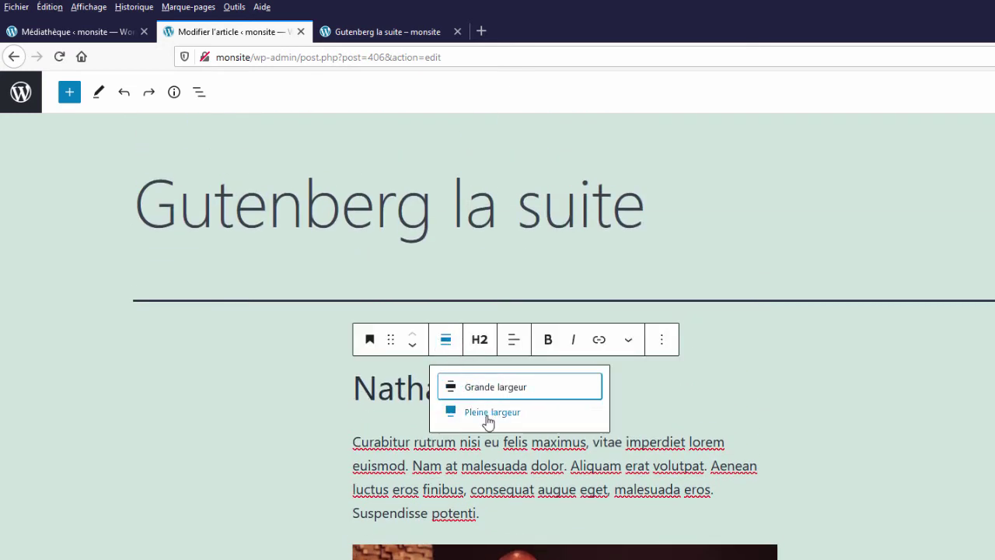
click(513, 340)
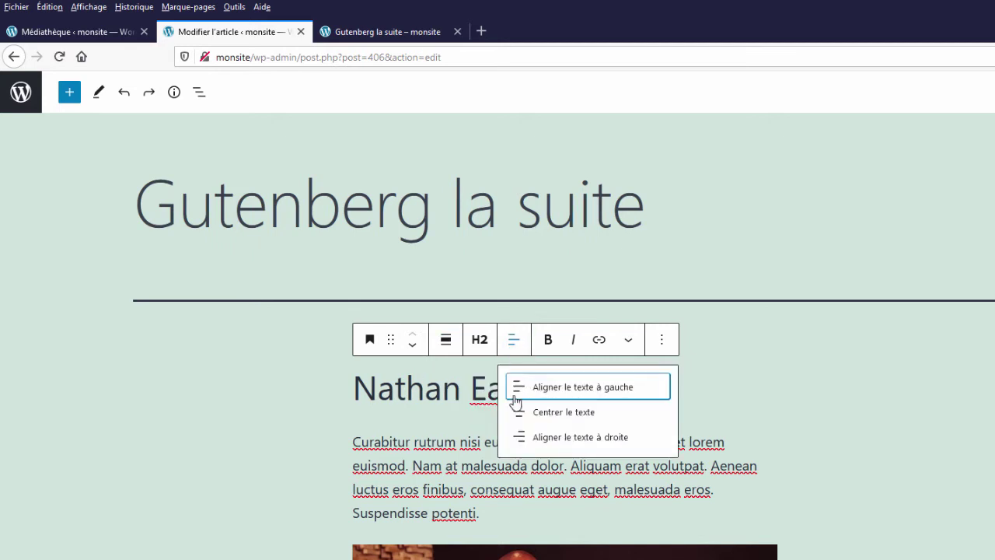
click(445, 340)
click(471, 388)
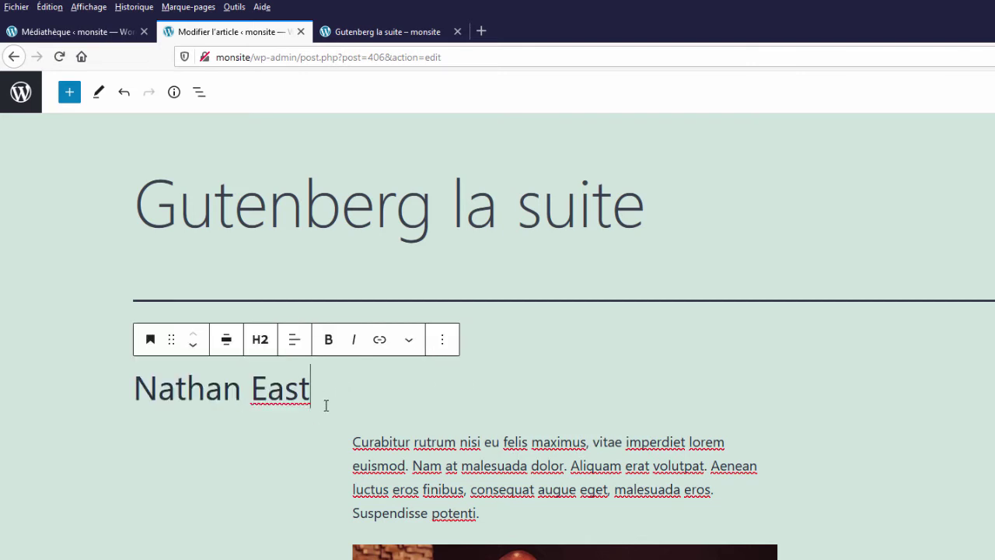
Extend the heading text to "Nathan East bassiste de studio"
text(bassistye)
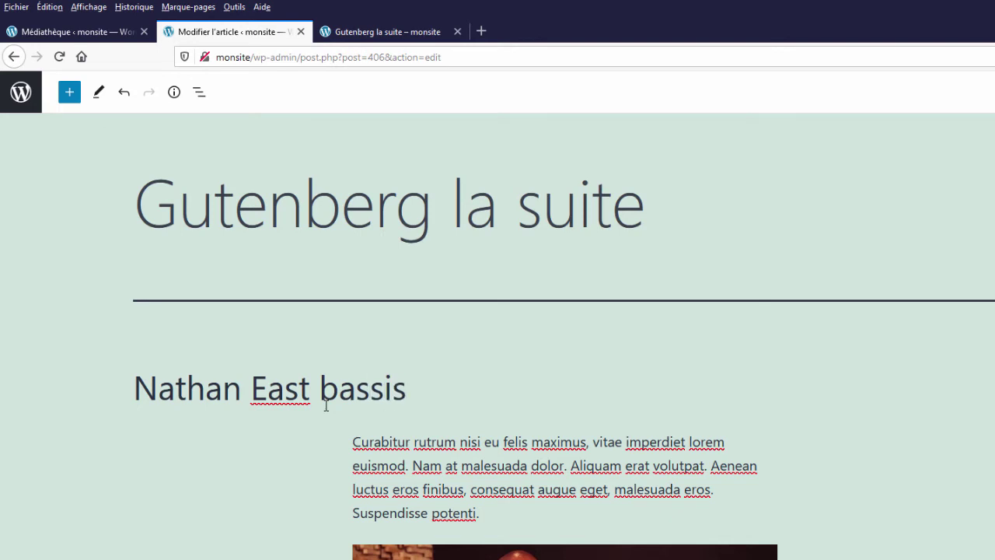
key(BackSpace)
key(BackSpace)
key(BackSpace)
text(e de st)
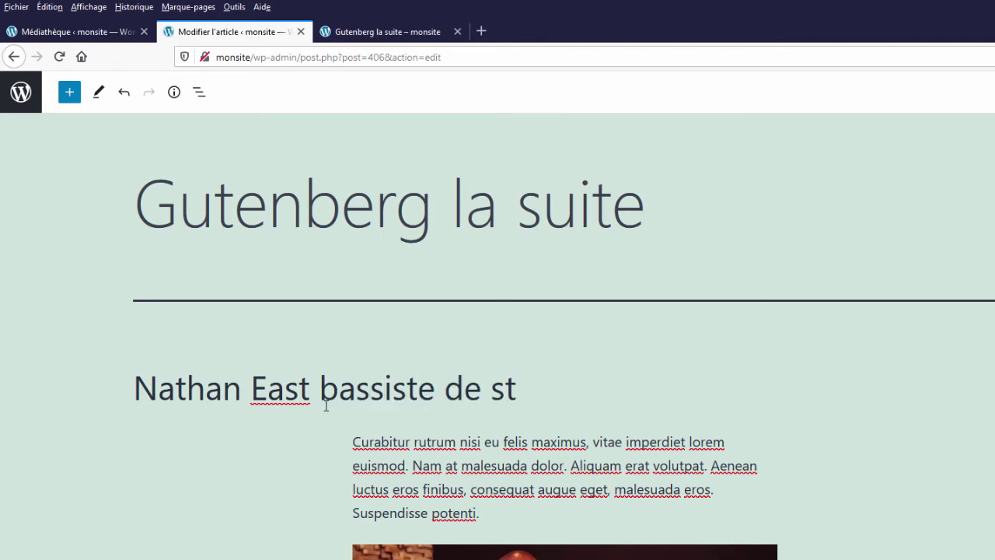
text(udio)
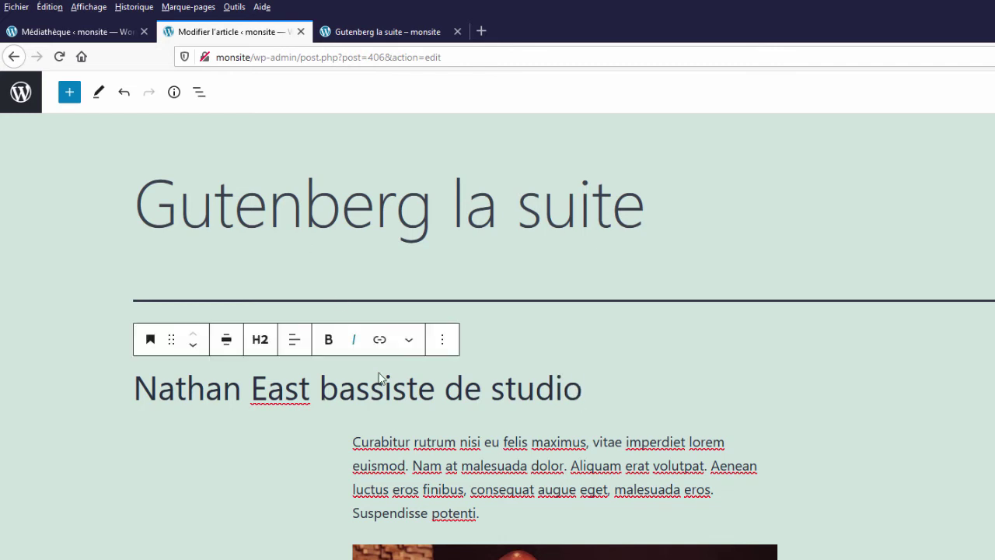
Centre the heading's text and extend it to "Nathan East bassiste de studio très talentueux"
click(297, 342)
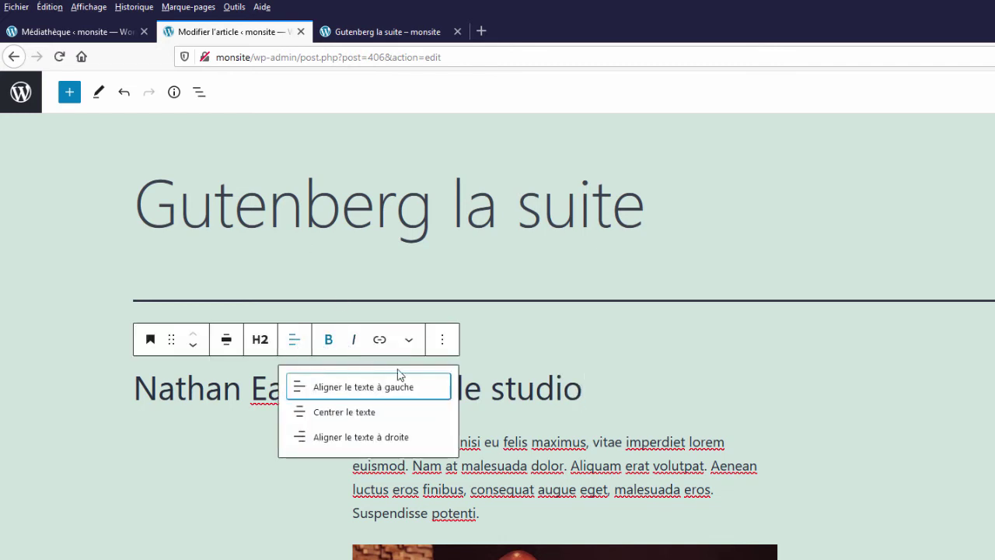
click(356, 414)
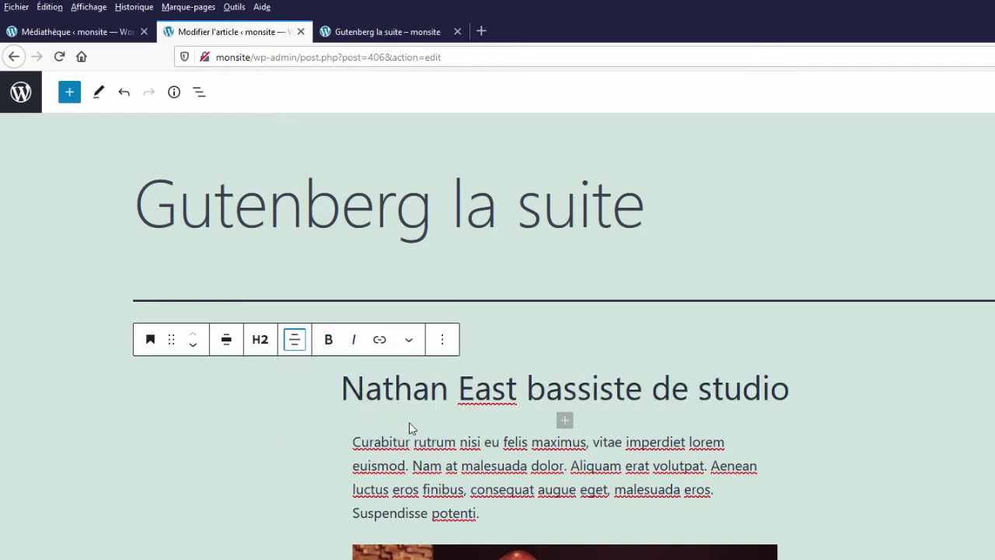
click(793, 390)
text(très ta)
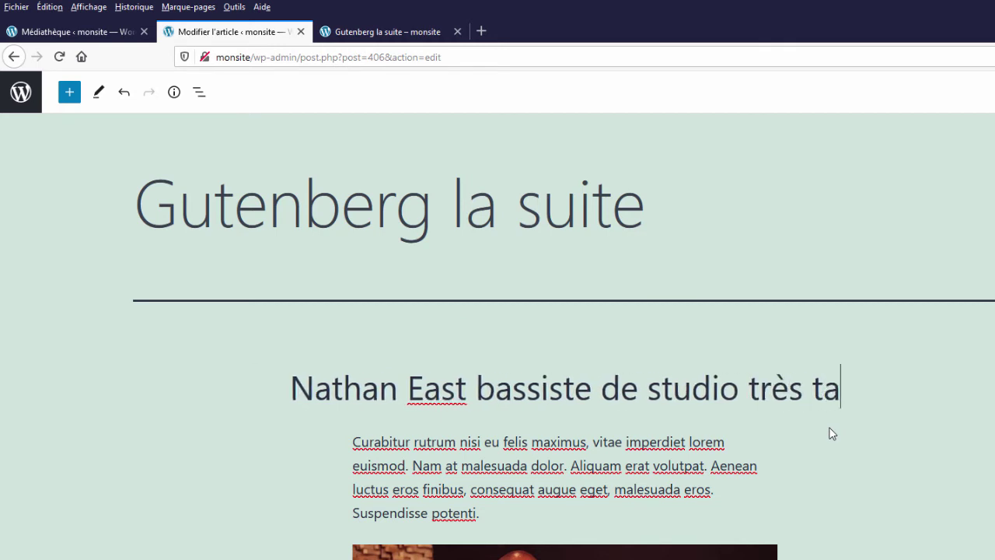
text(lentueu)
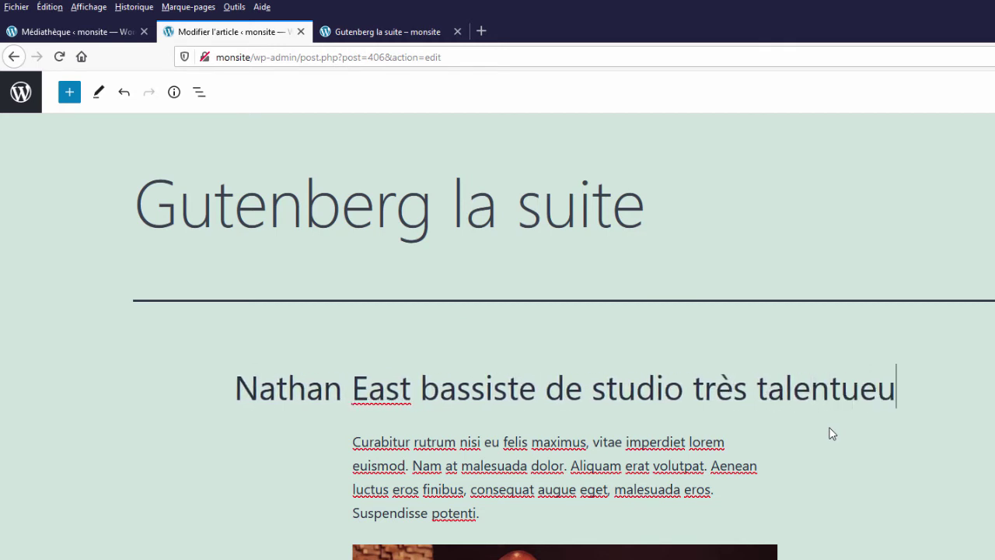
text(c)
key(BackSpace)
text(x)
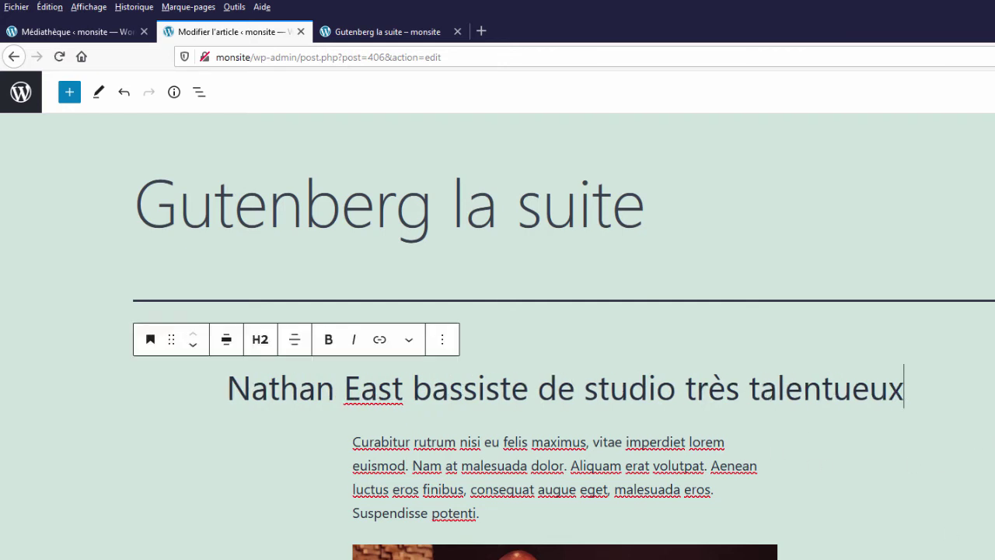
Try left and right text alignment on the heading, and set it back to centred
click(294, 339)
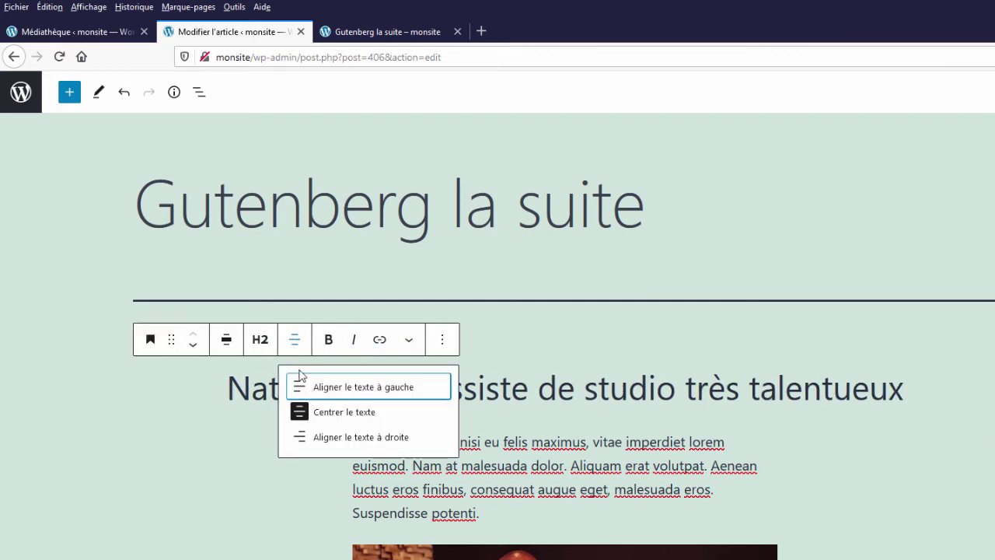
click(334, 387)
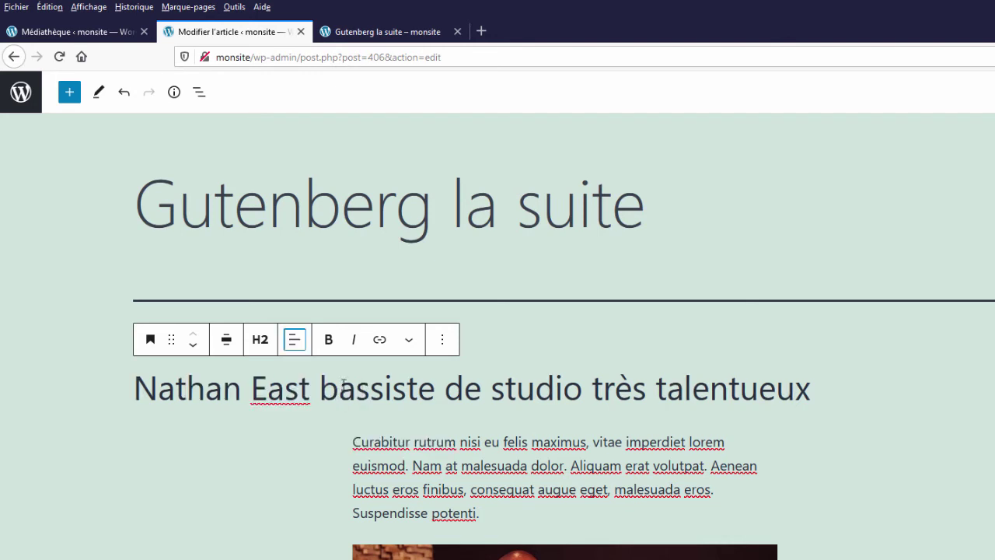
click(303, 350)
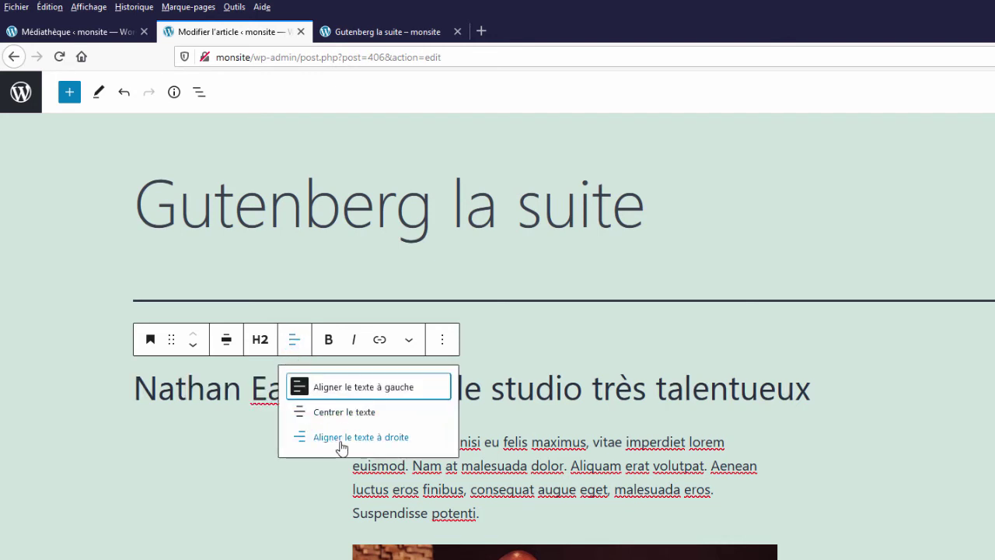
click(348, 437)
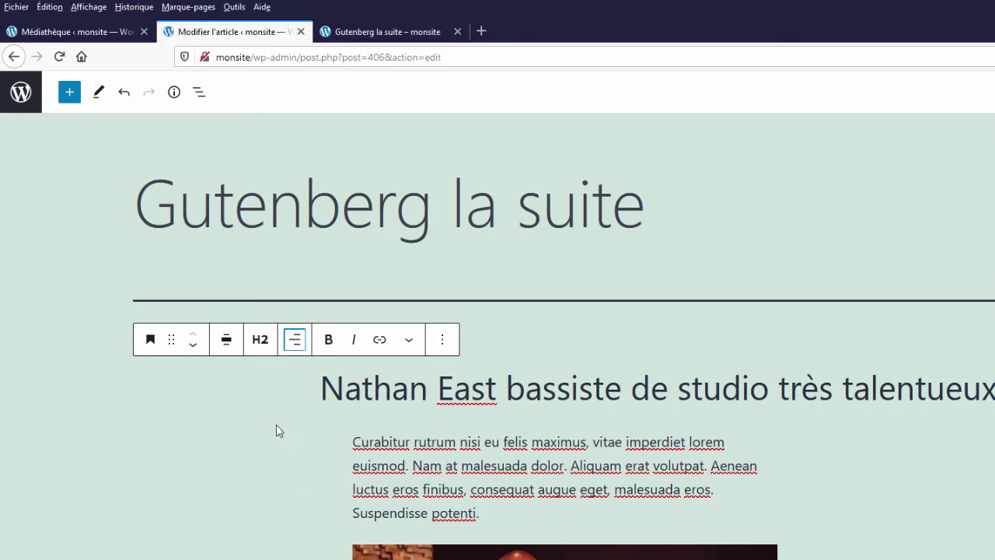
click(294, 339)
click(342, 412)
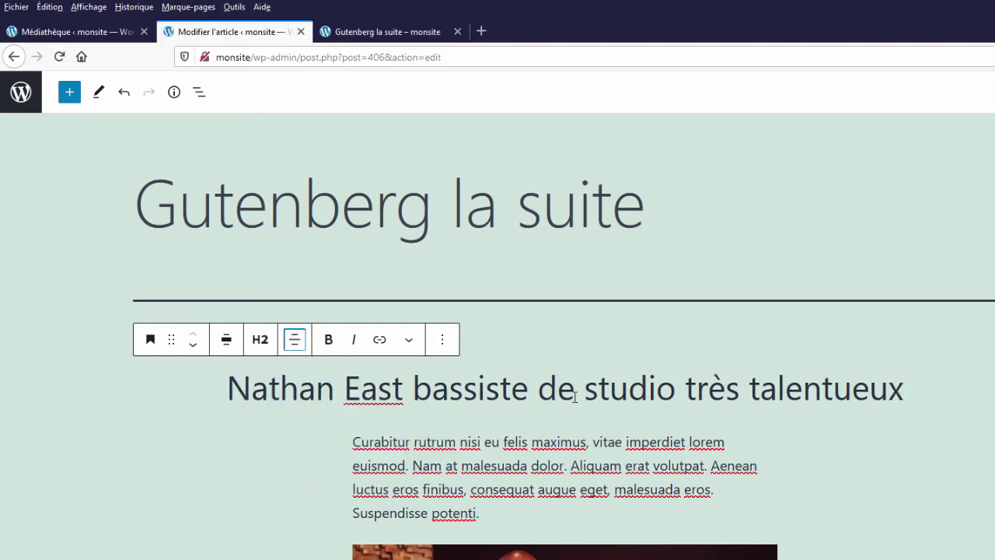
Try the Pleine largeur width on the heading block, and set it back to Grande largeur
click(226, 340)
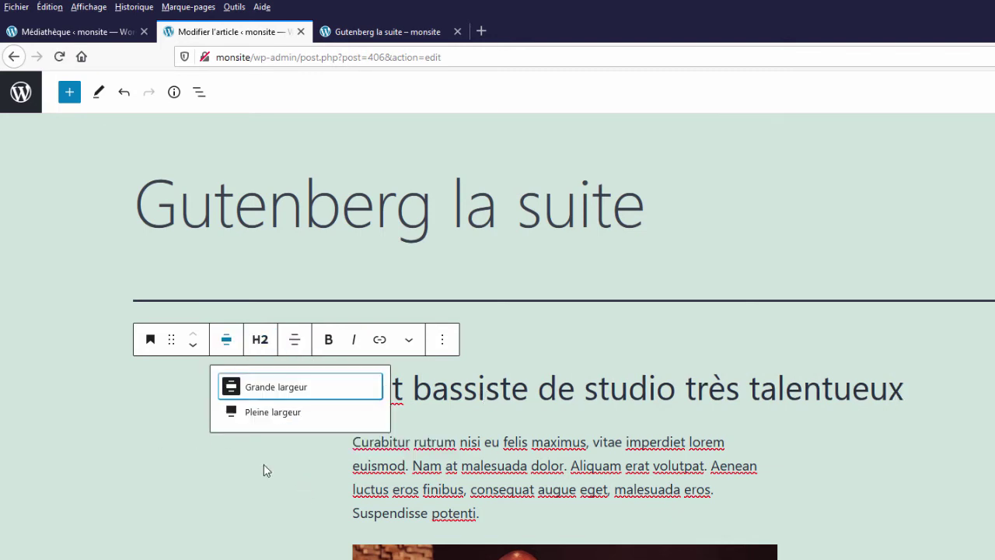
click(250, 418)
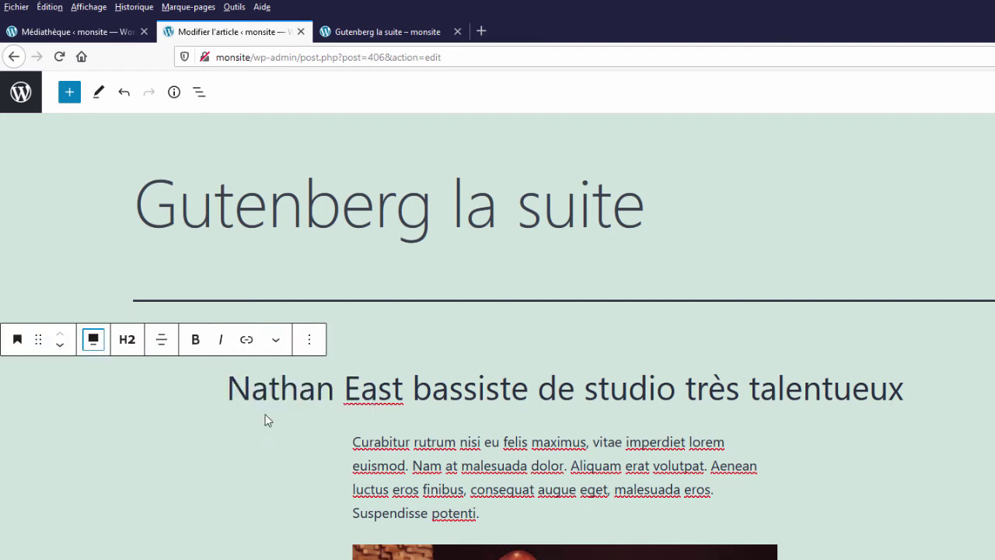
click(98, 344)
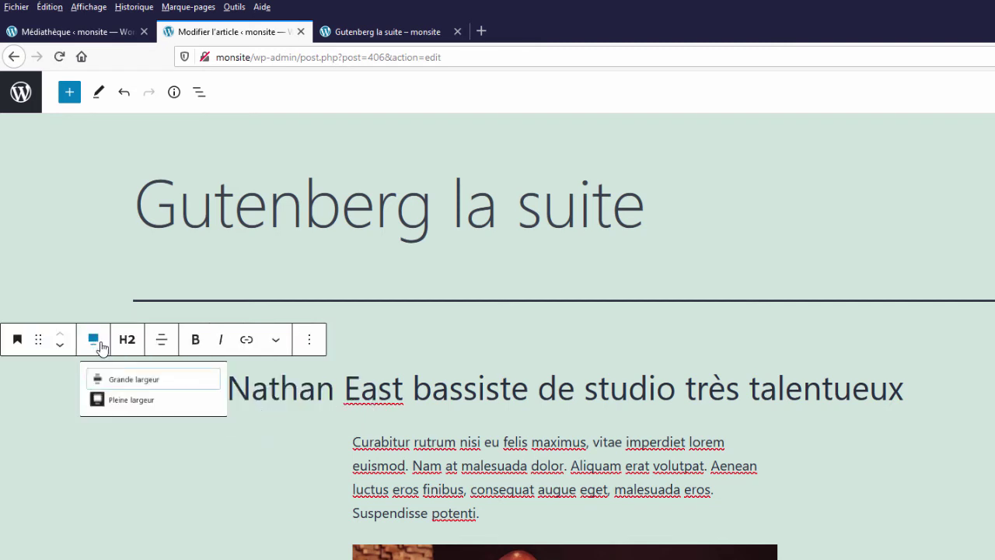
click(144, 389)
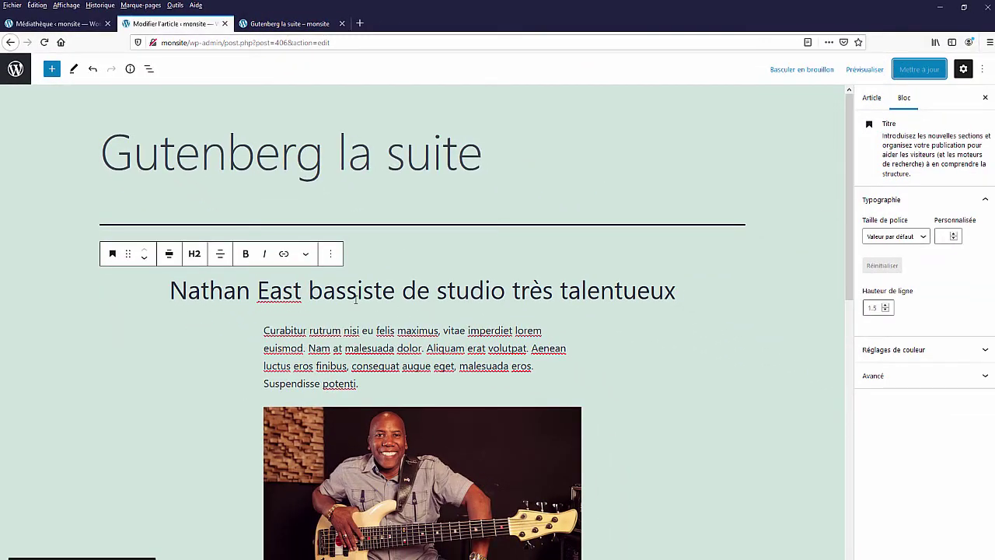
Examine the wide, centred heading and the content around it on the published article page
click(289, 23)
key(F12)
scroll(491, 340, up, 5)
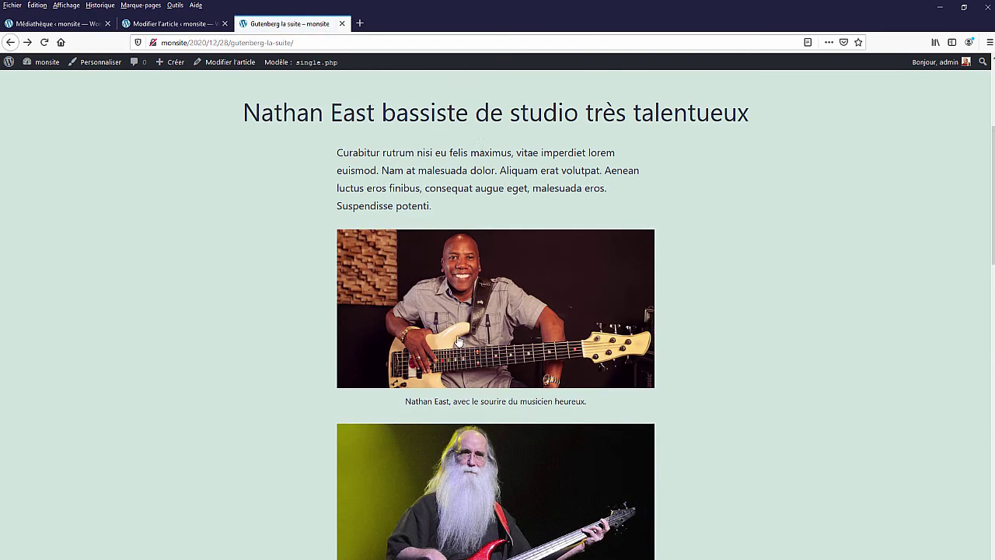
scroll(491, 339, down, 2)
scroll(502, 339, up, 3)
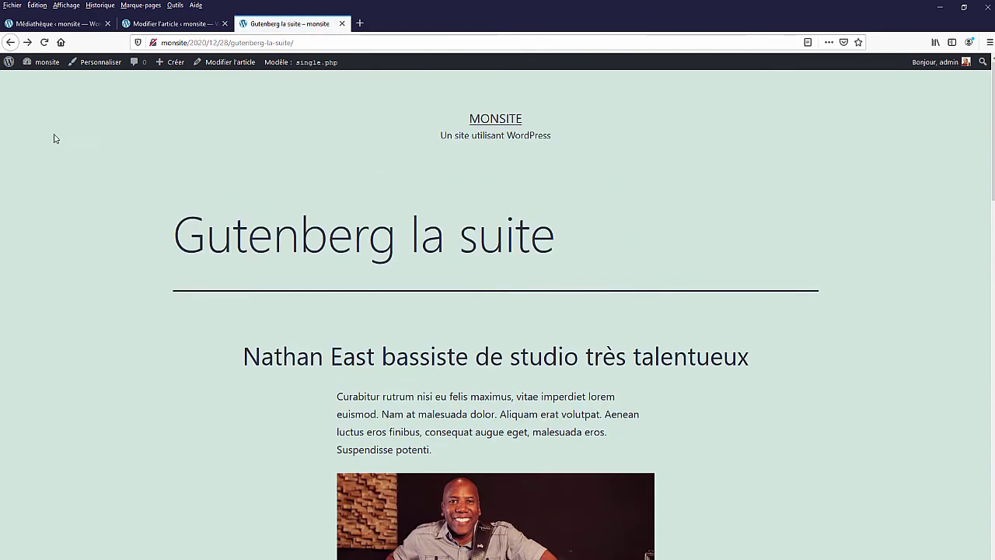
Return to the article editor, try level H1 on the heading, set it back to H2 and deselect the block
click(171, 24)
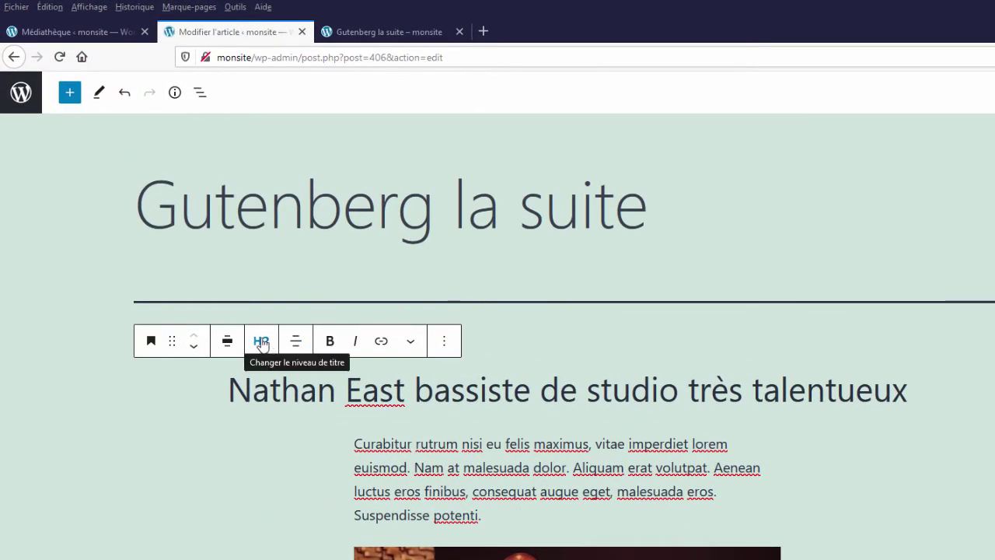
click(261, 342)
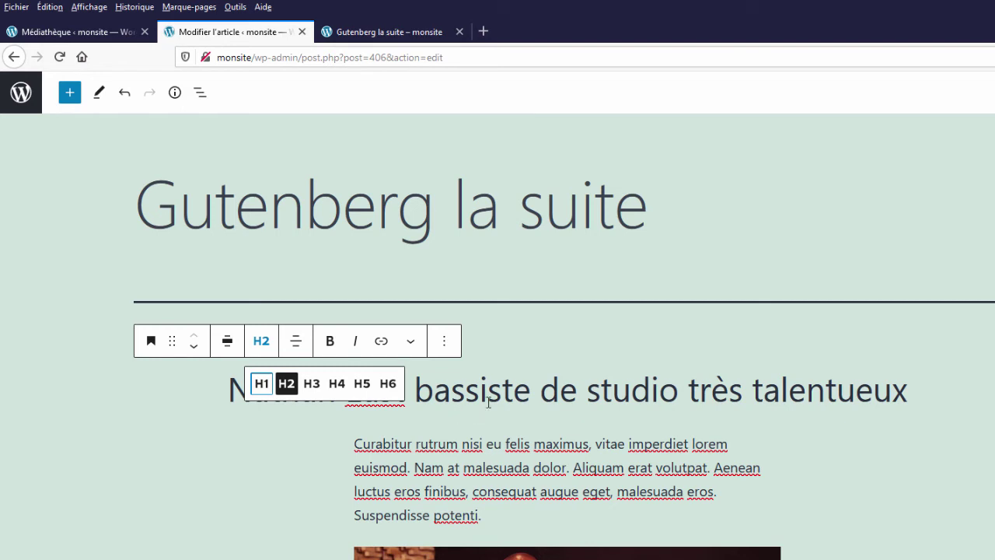
click(261, 384)
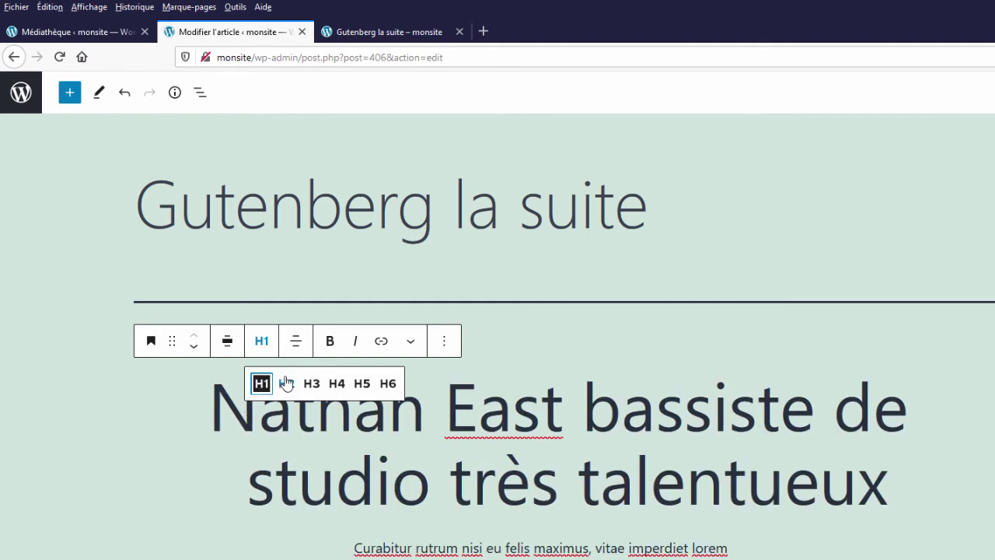
click(286, 384)
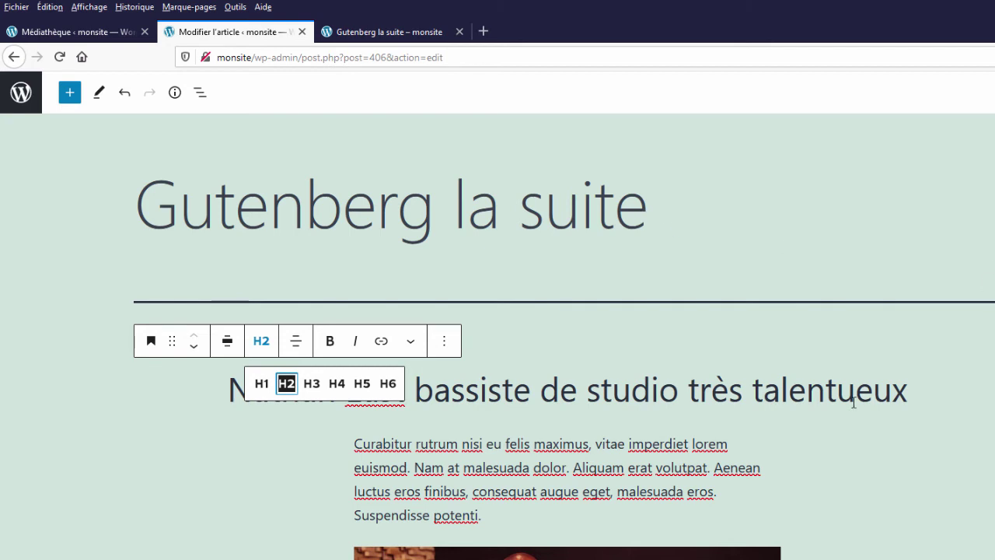
click(41, 378)
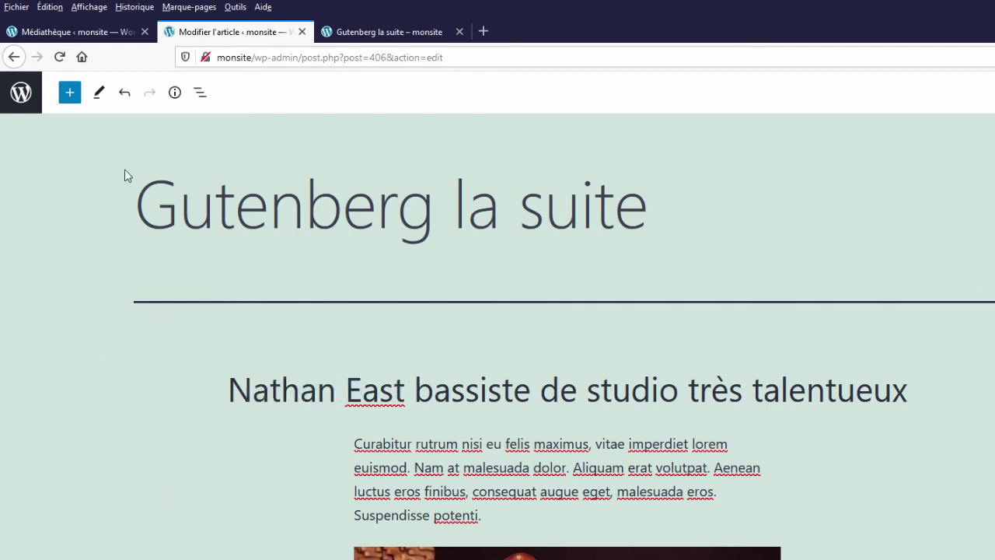
Highlight the article title in the editor, and inspect the same title's HTML element on the reloaded published page
drag(140, 192, 649, 202)
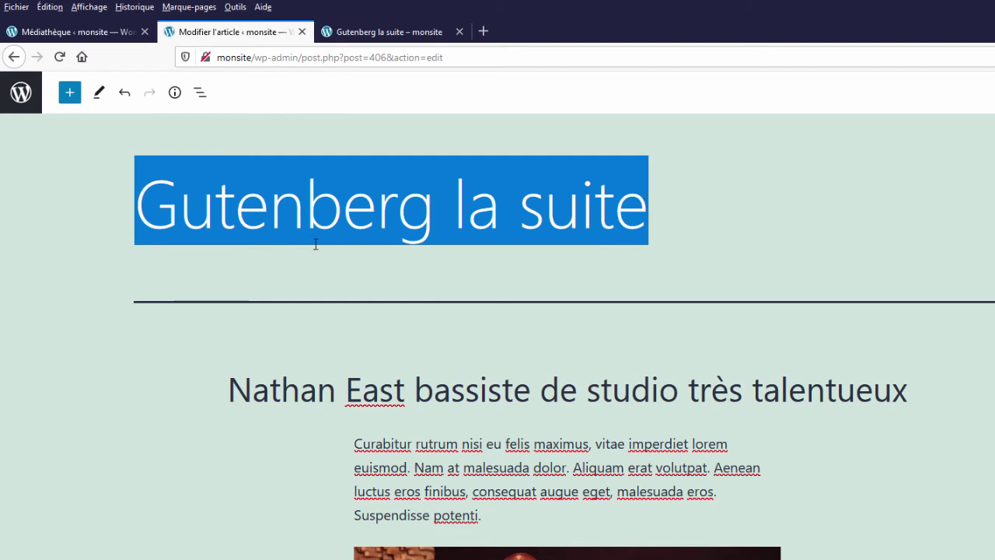
click(66, 343)
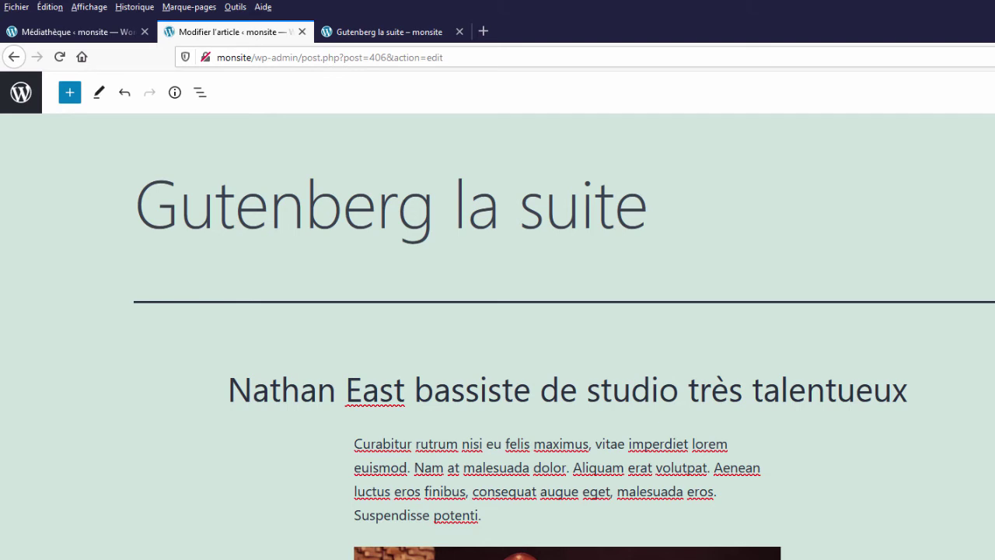
click(393, 32)
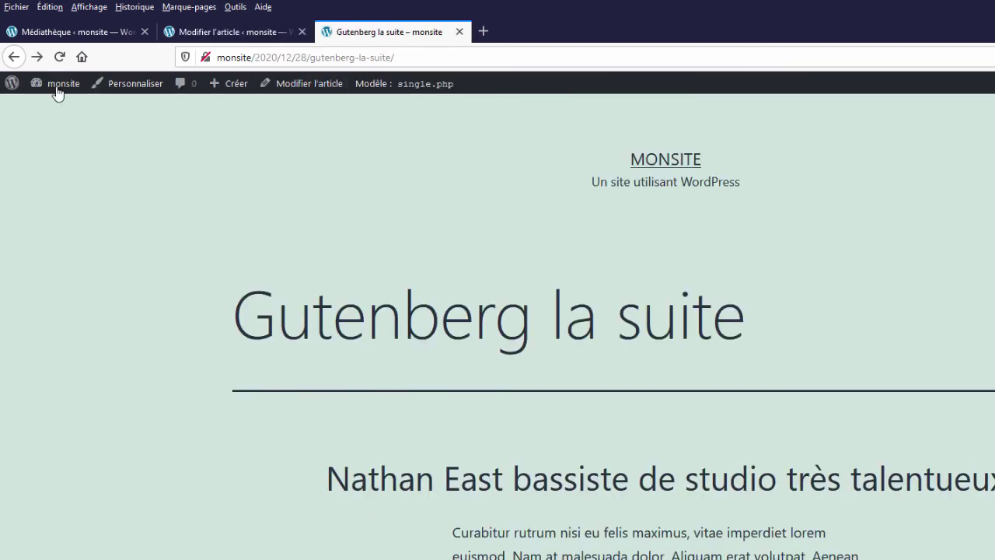
click(59, 56)
right_click(502, 312)
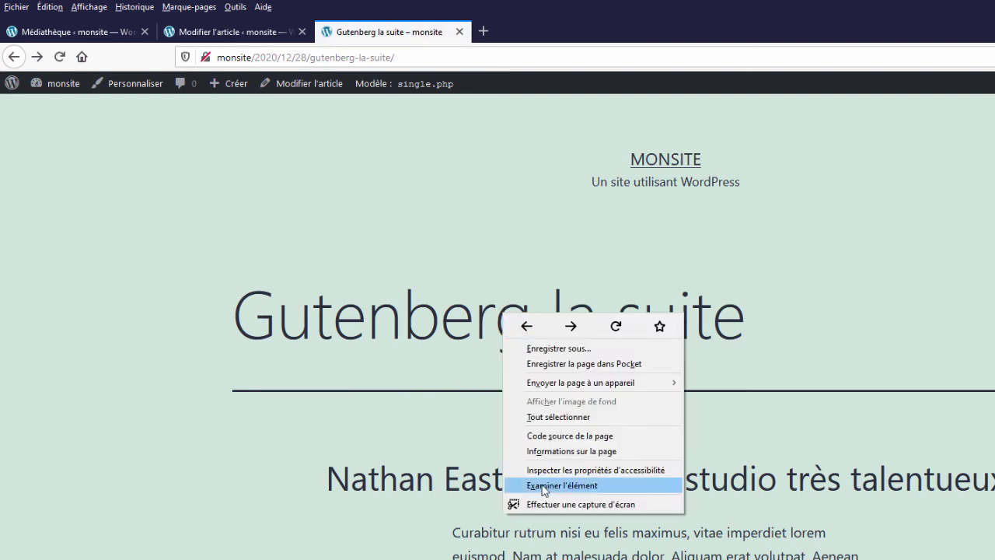
click(544, 486)
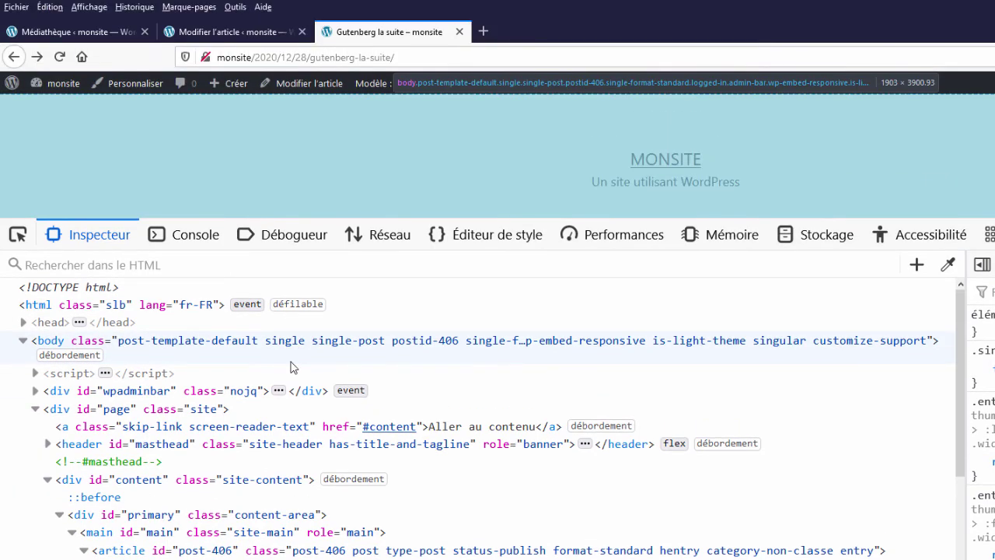
key(F12)
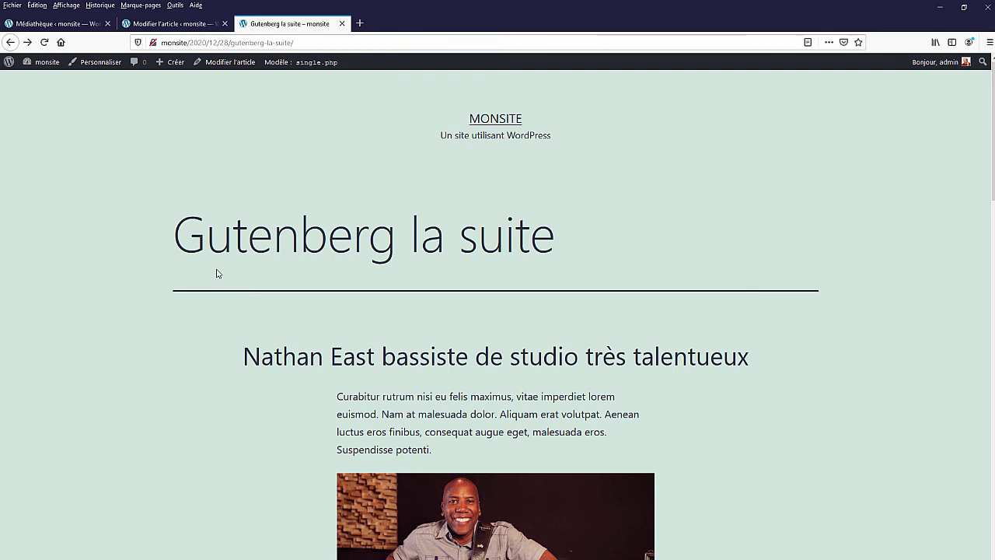
Return to the article editor, highlight the whole title "Gutenberg la suite" and clear the selection
click(169, 24)
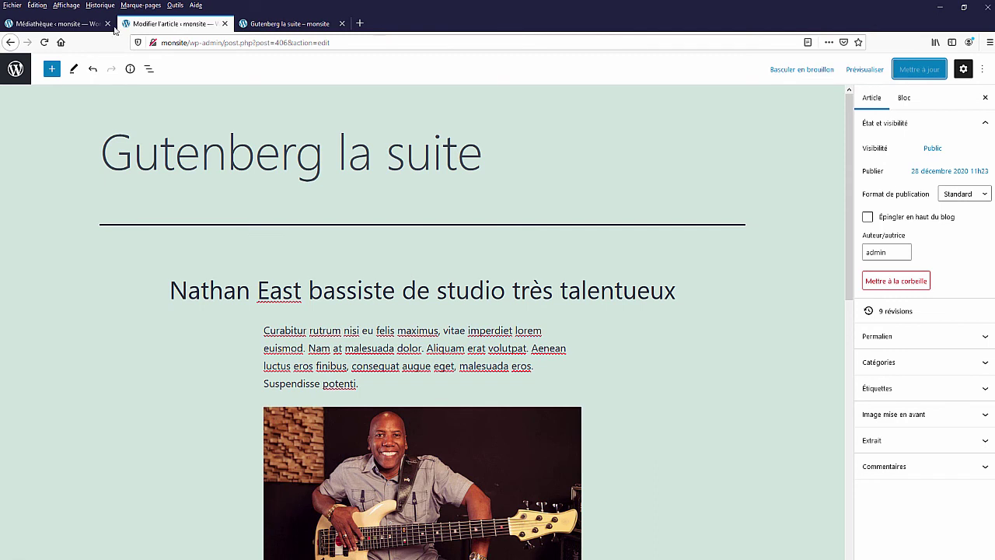
drag(100, 151, 520, 160)
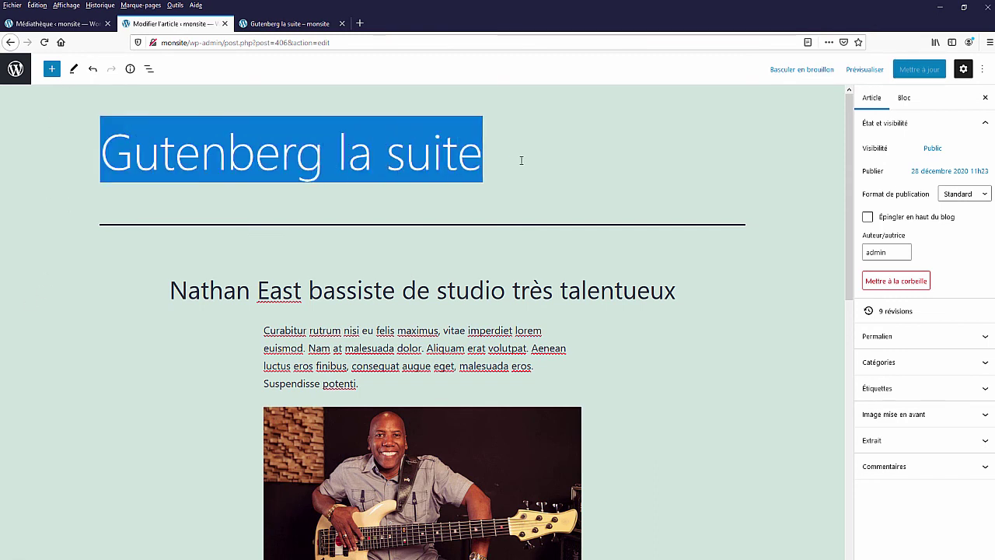
click(102, 274)
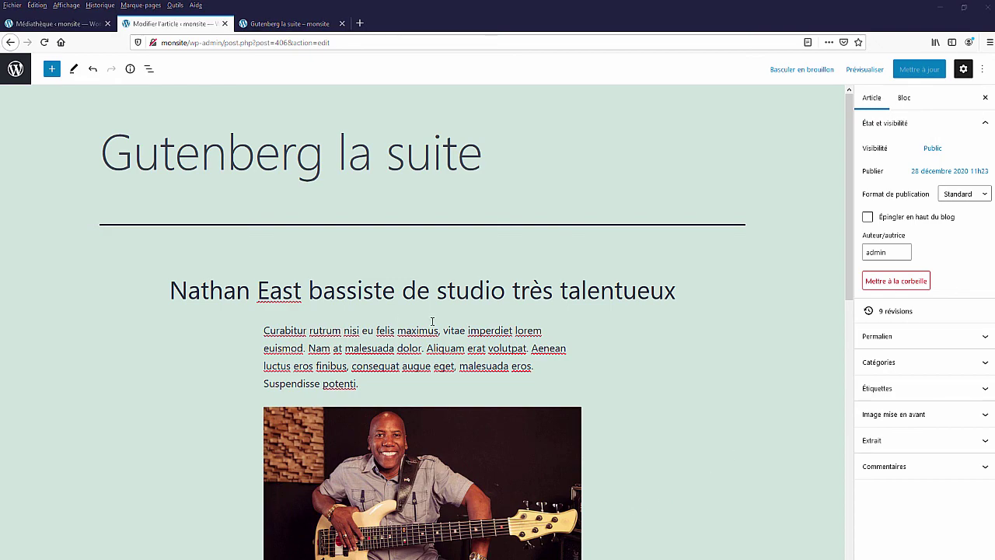
Review the heading block's text alignment choices, extra text formats and block options, leaving them closed
click(389, 333)
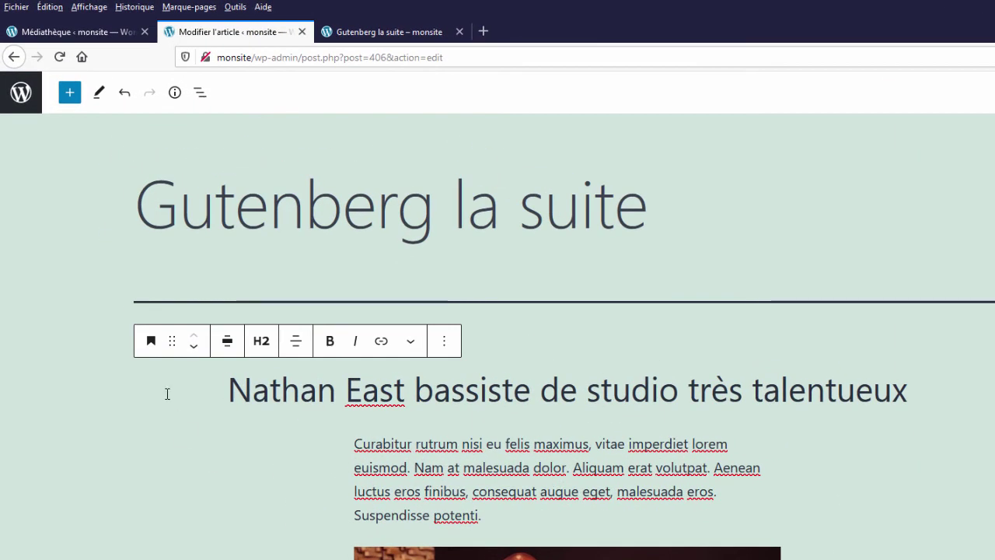
click(293, 345)
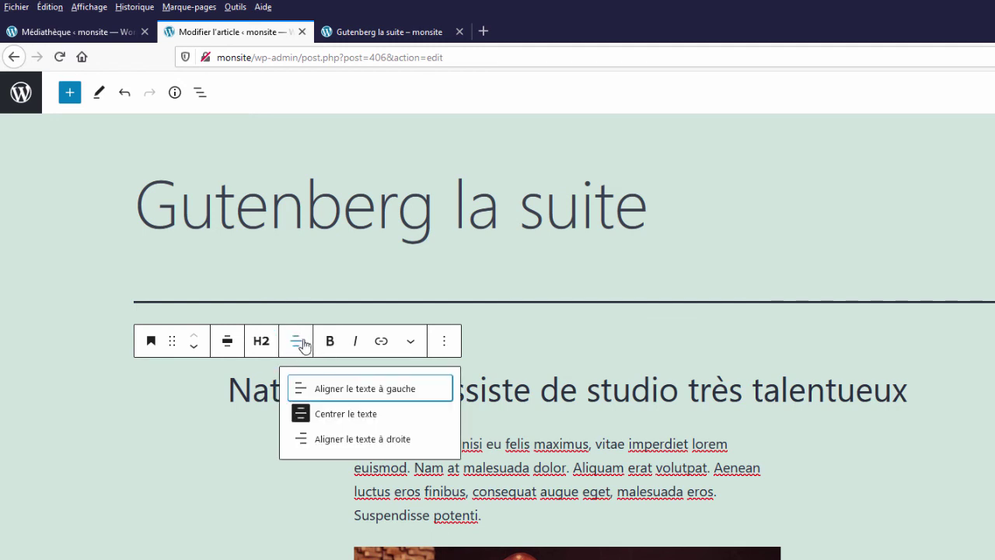
click(410, 344)
click(410, 344)
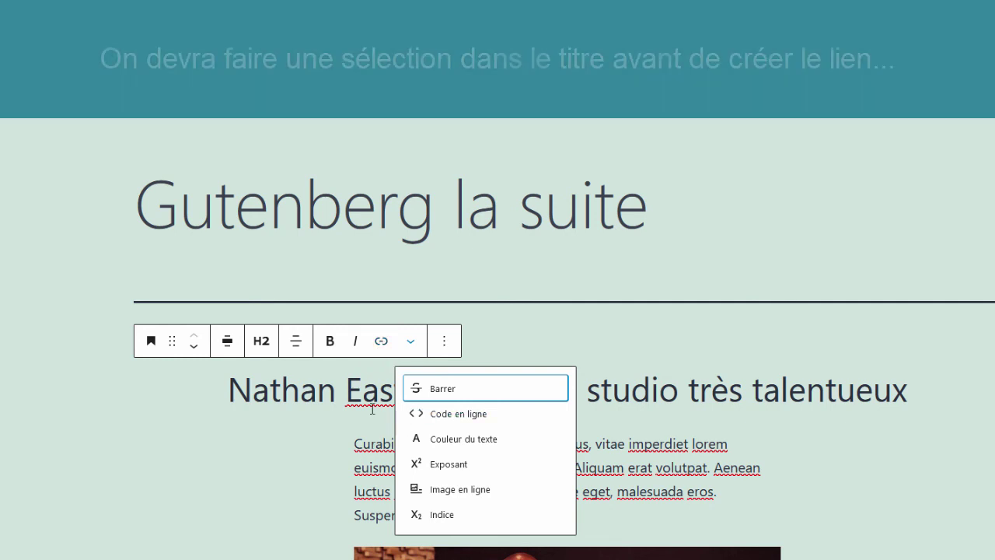
click(446, 342)
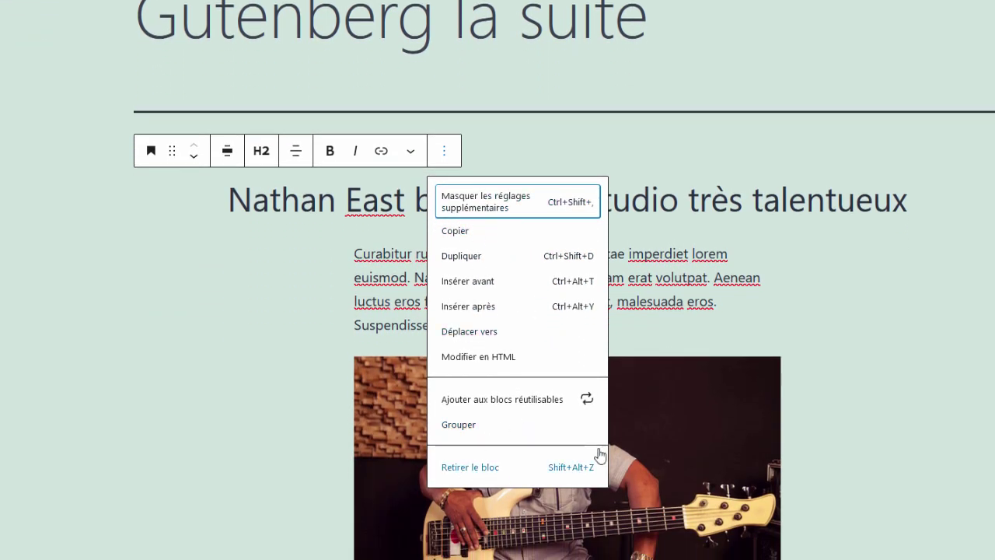
click(862, 301)
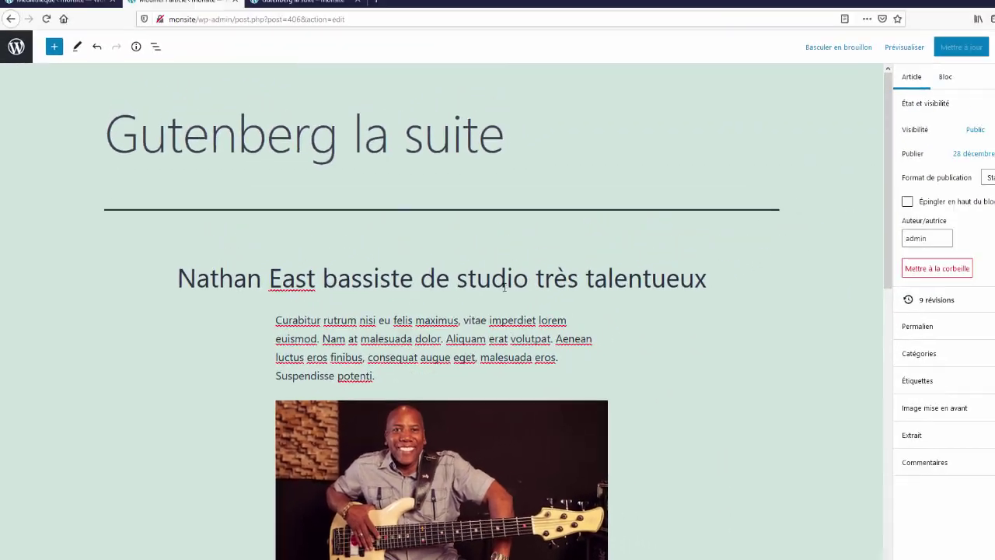